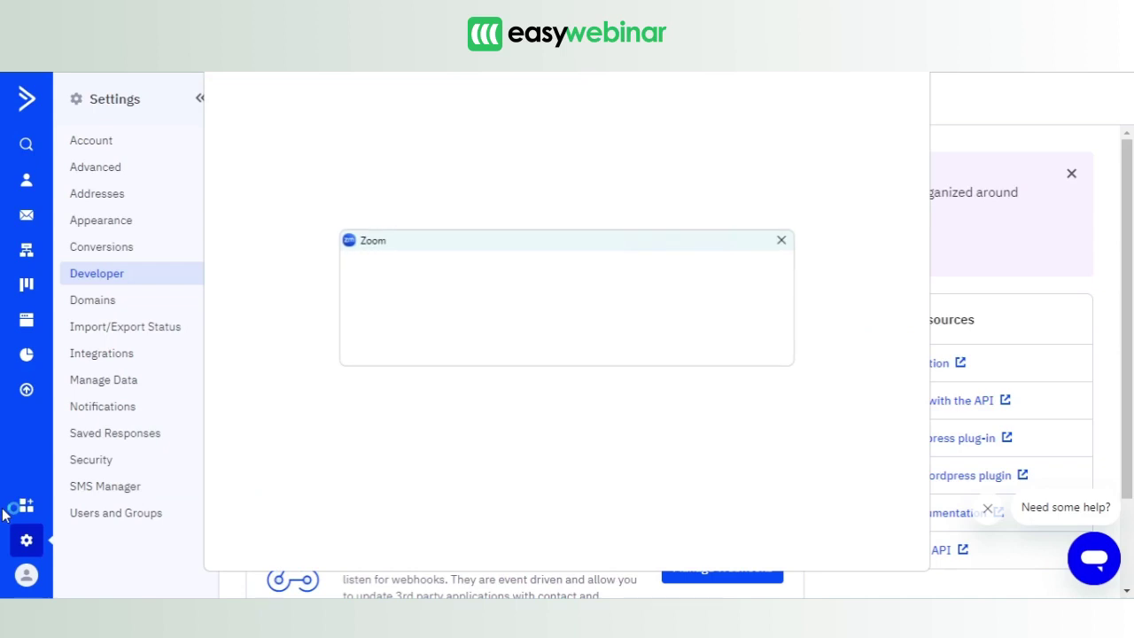
left_click(785, 239)
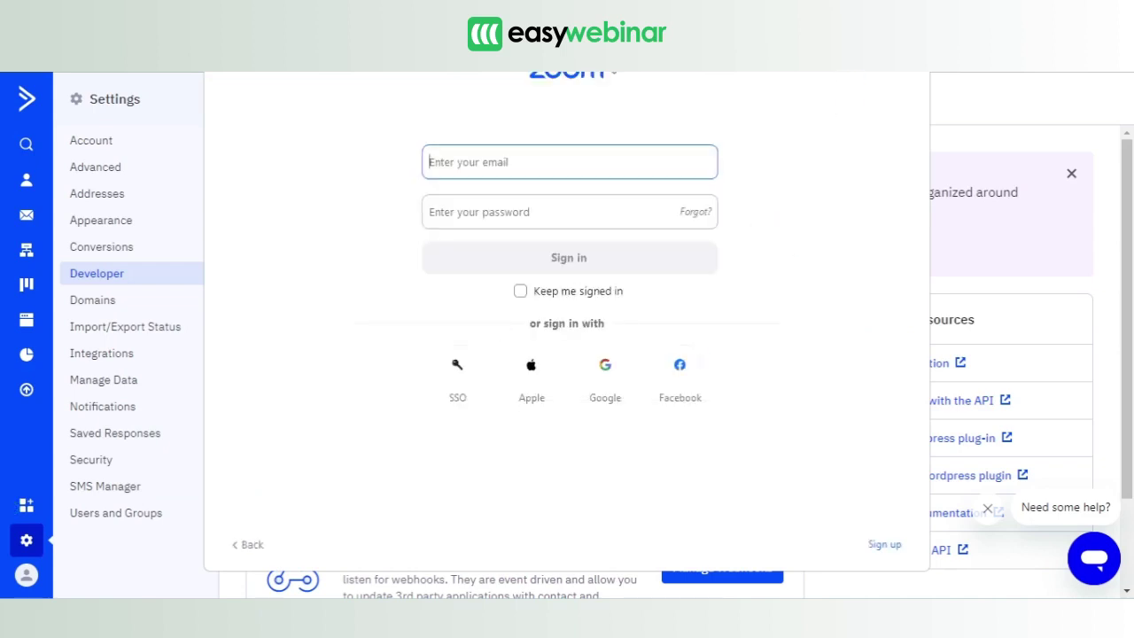
left_click(182, 576)
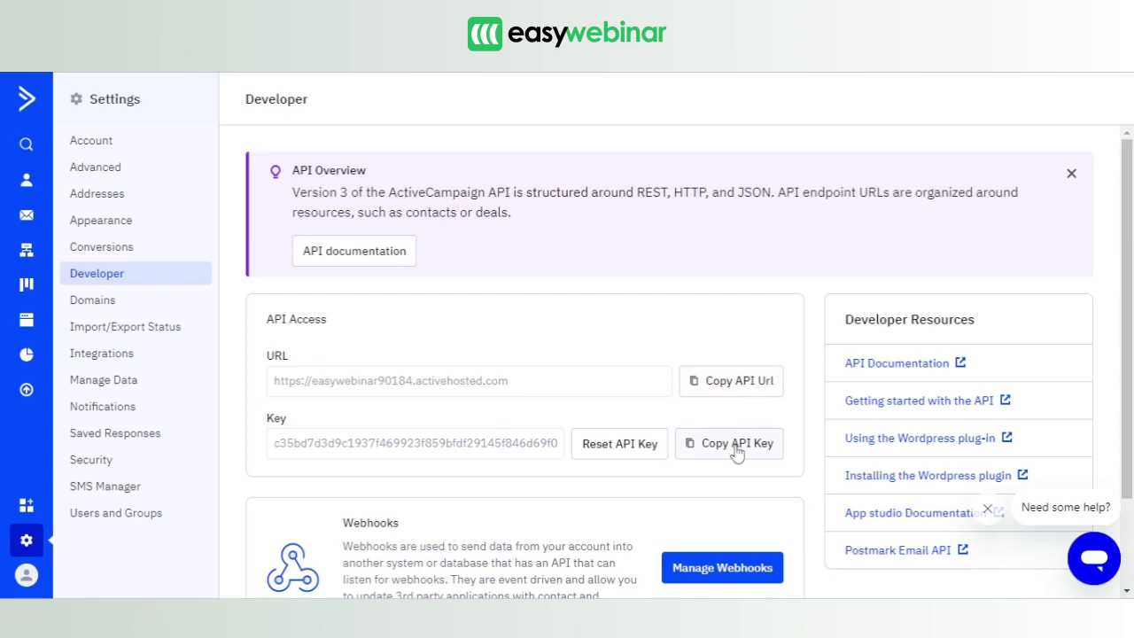
- Add a contact tag named Testing 345 in ActiveCampaign
left_click(26, 110)
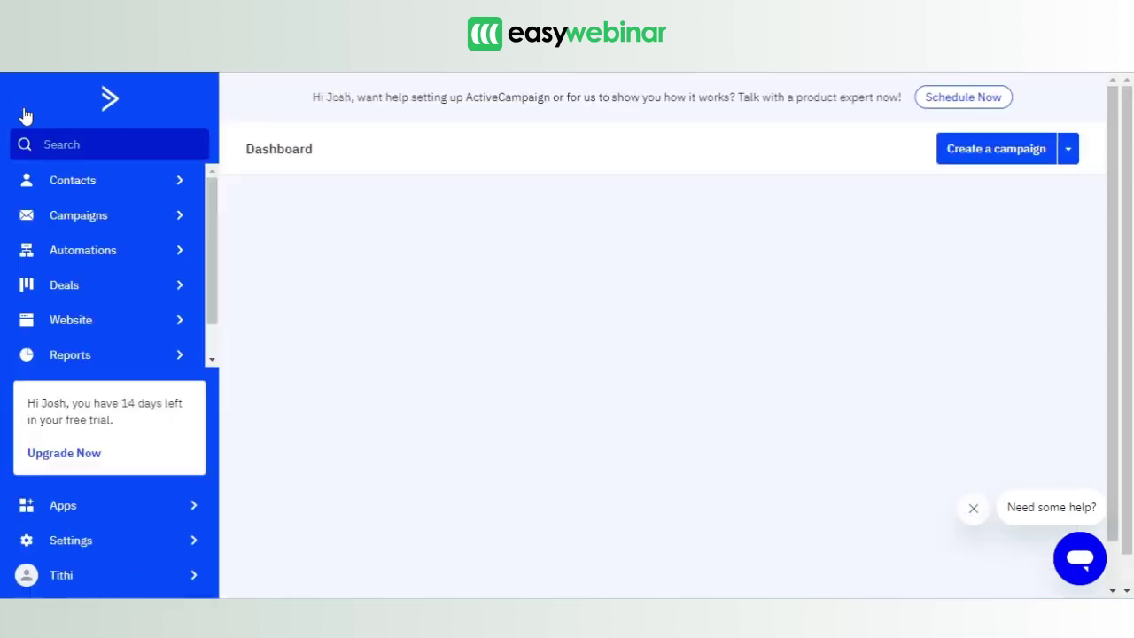
left_click(151, 193)
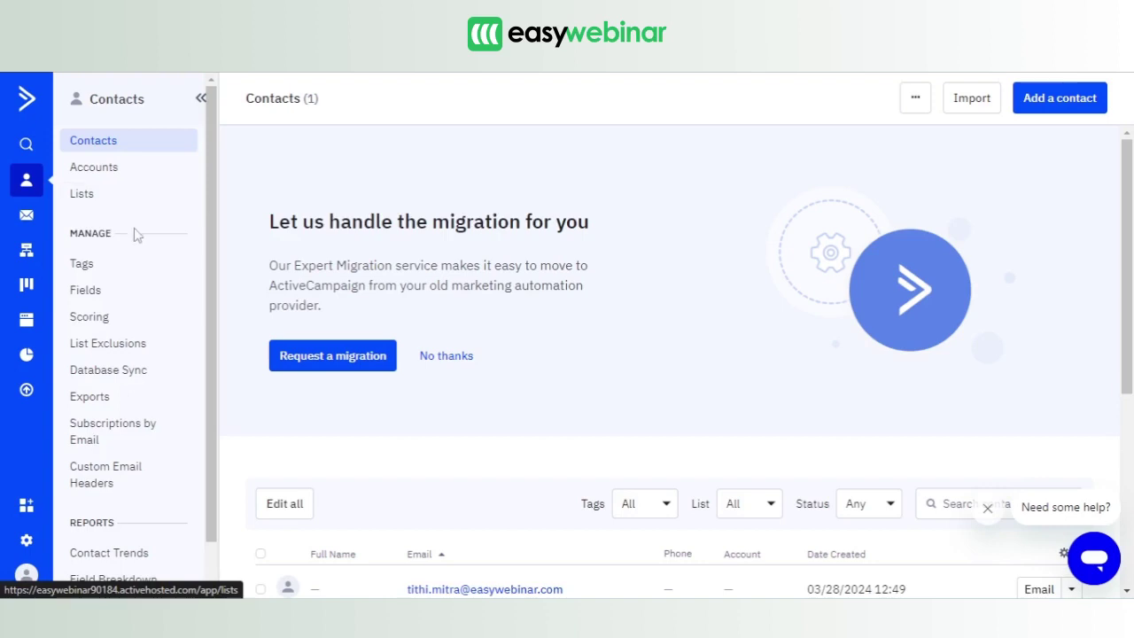
left_click(132, 279)
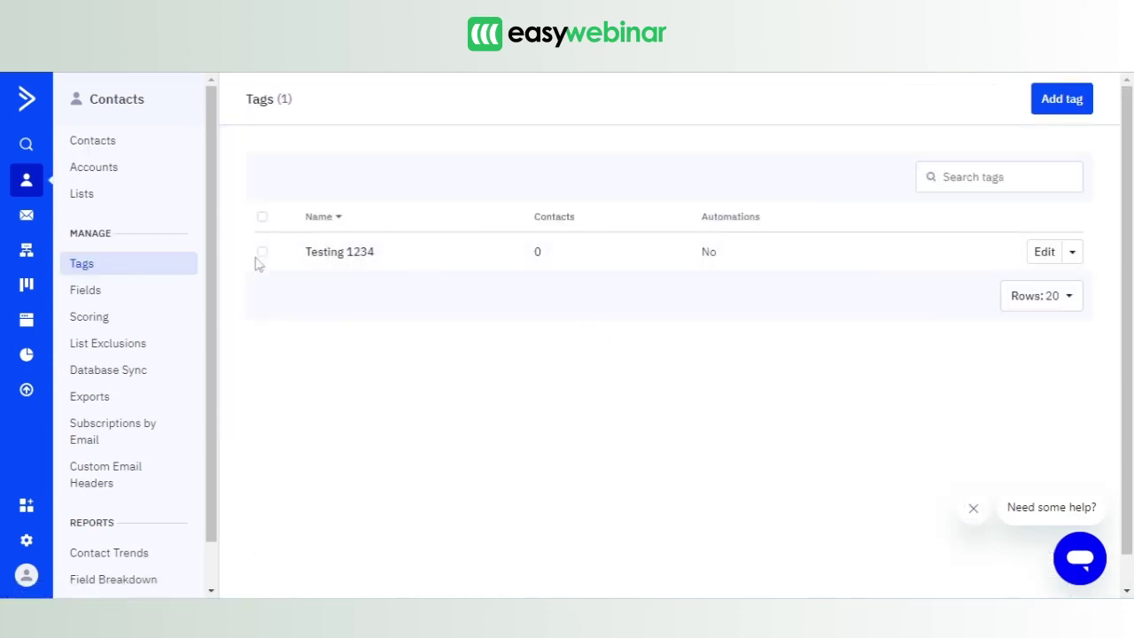
left_click(1060, 100)
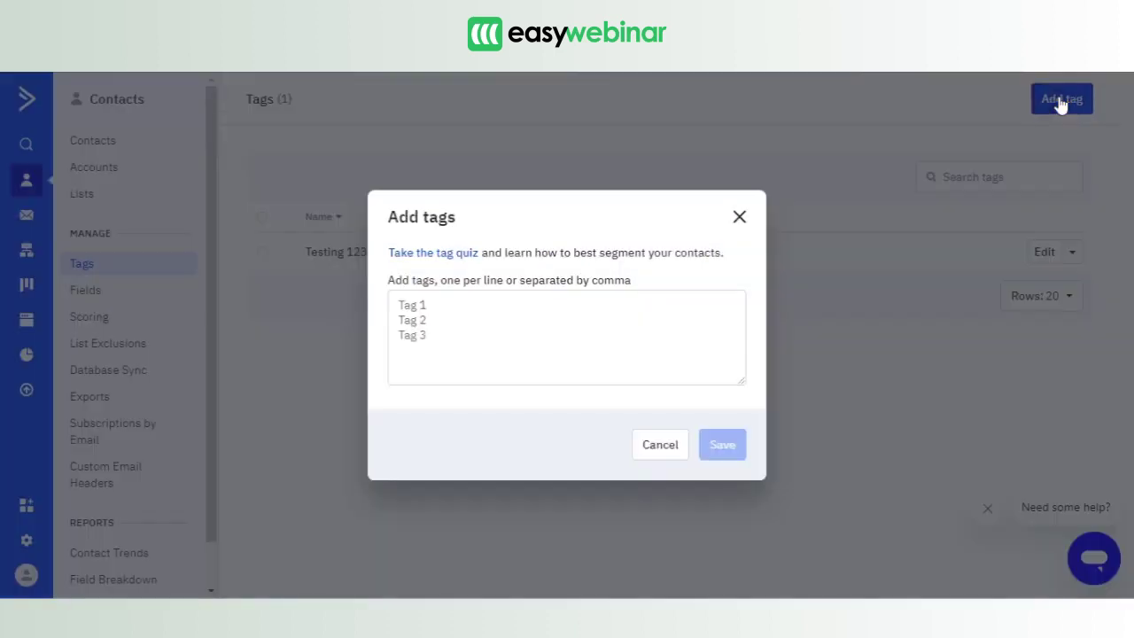
left_click(477, 296)
type("Testing")
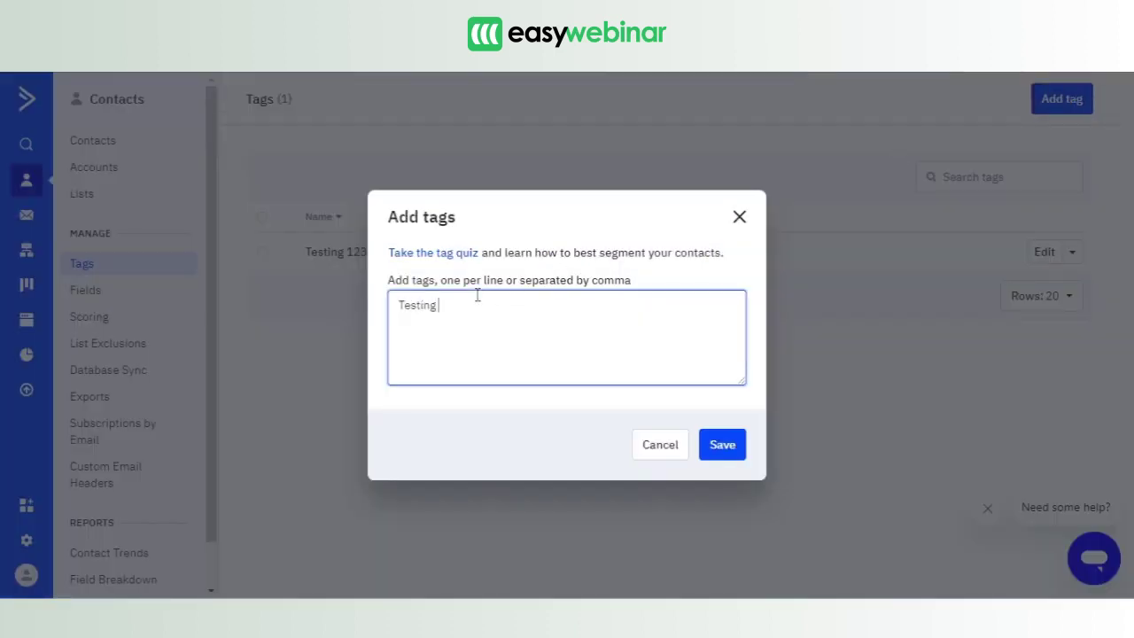
type(" 345")
left_click(732, 448)
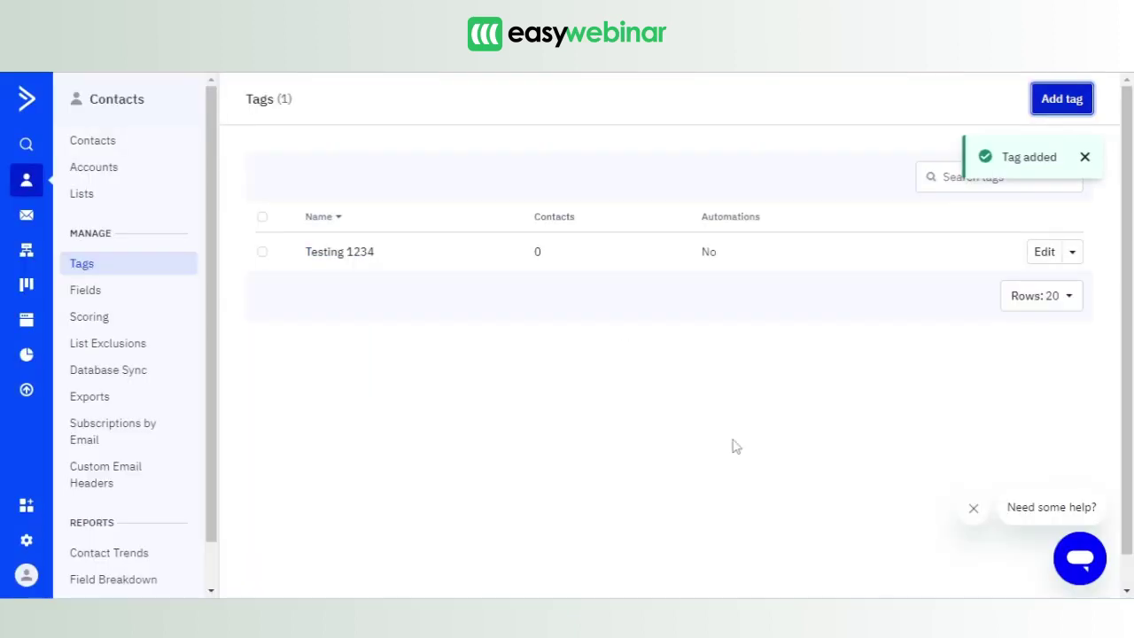
- Add a Text Input contact field named Webinar Join Link to the General Details group
left_click(135, 296)
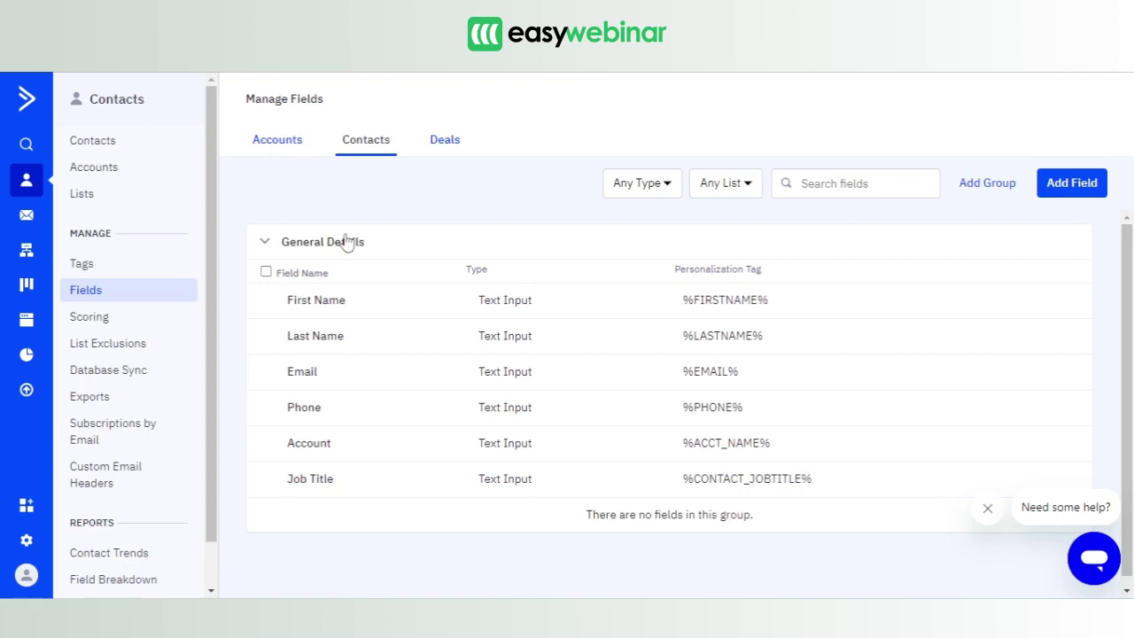
left_click(1070, 186)
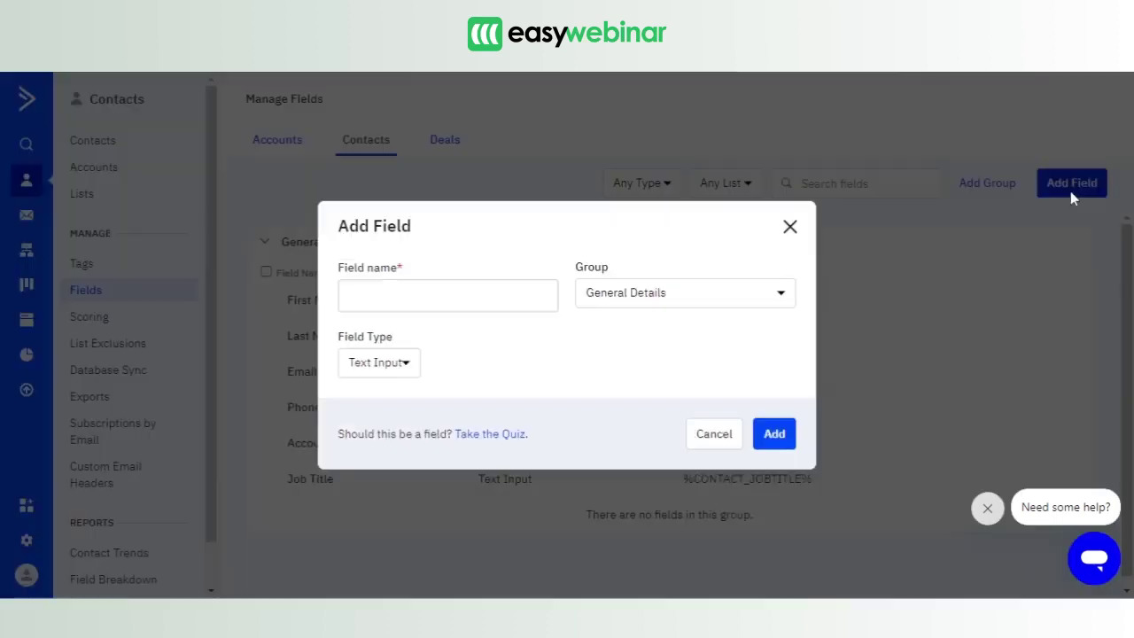
left_click(409, 294)
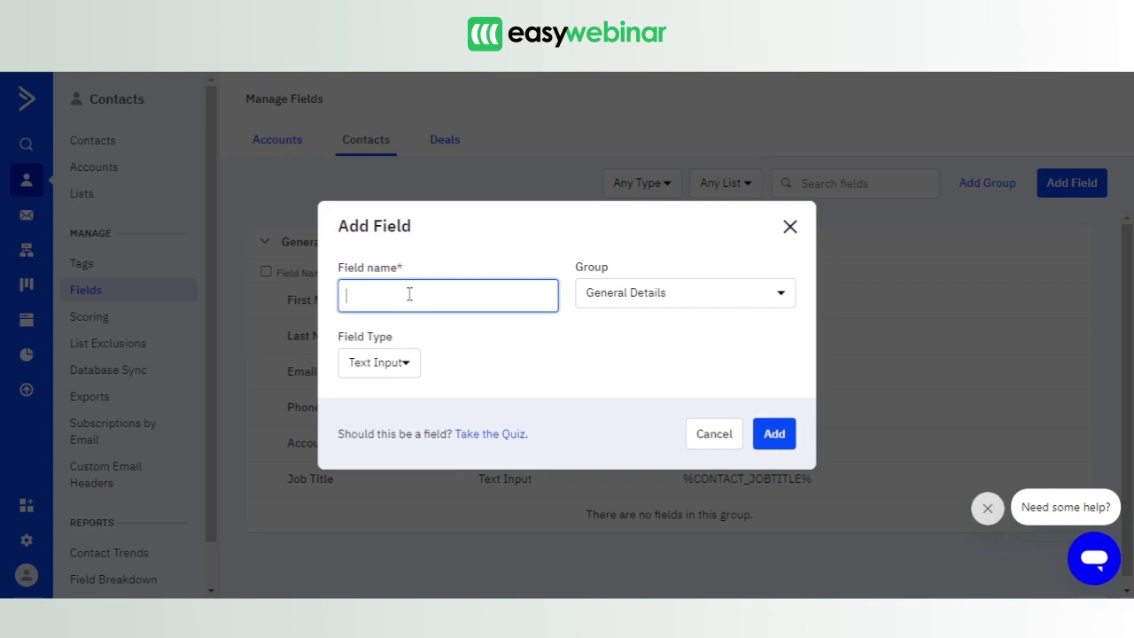
type("Webinar Join Link")
left_click_drag(344, 296, 457, 304)
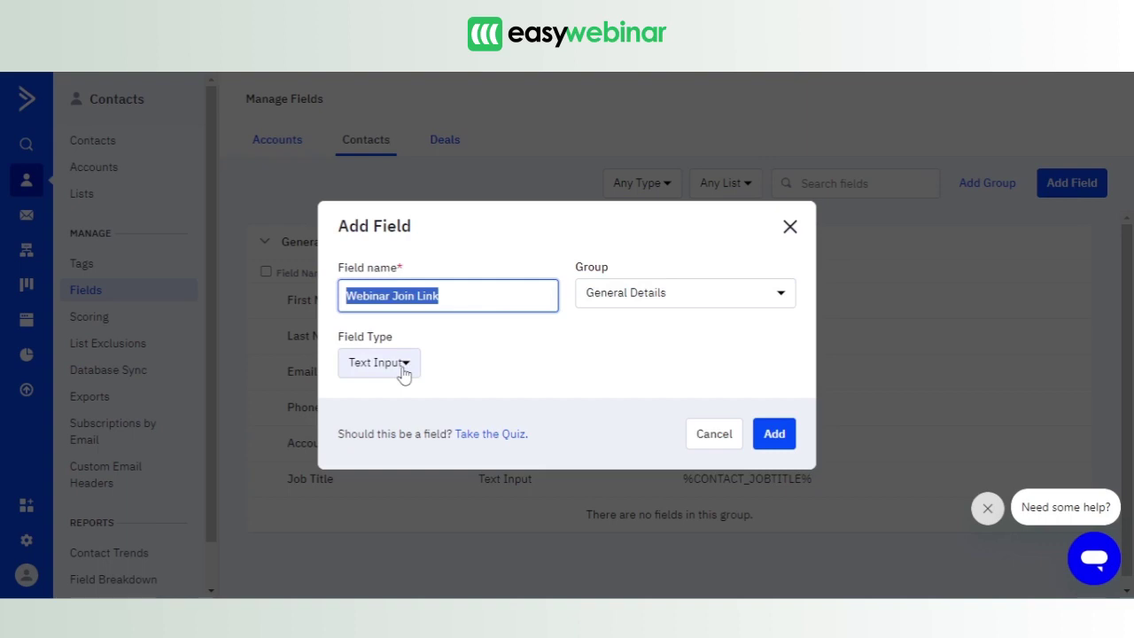
left_click(771, 438)
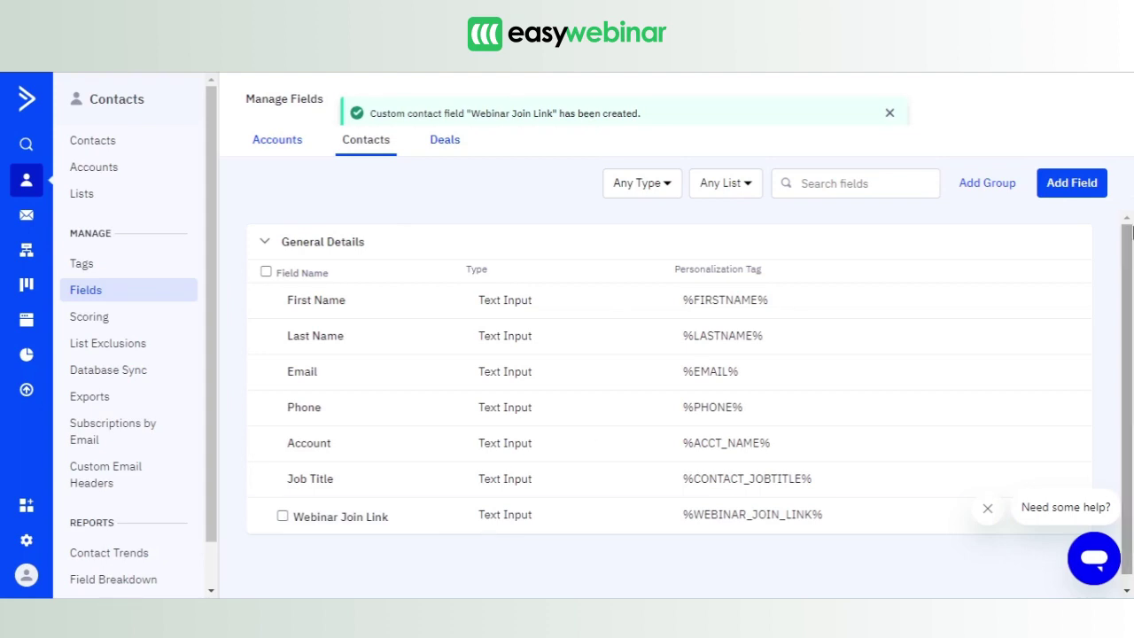
- Examine the Webinar Join Link field's row and highlight its personalization tag
scroll(876, 395, "down", 1)
left_click_drag(286, 506, 863, 505)
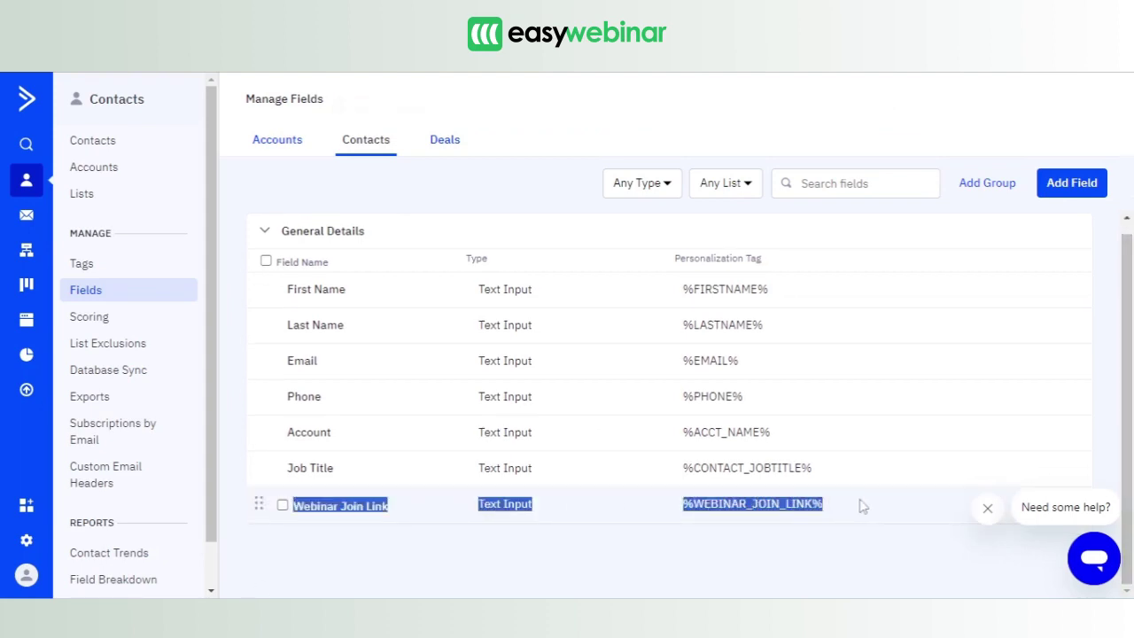
left_click(643, 529)
left_click_drag(685, 504, 841, 517)
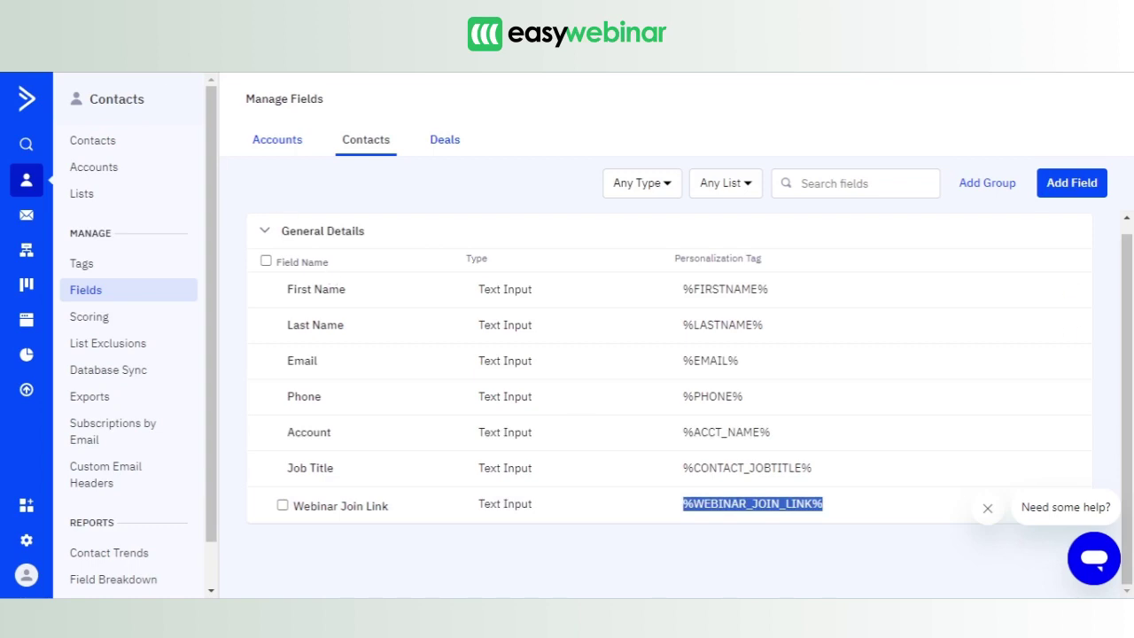
- Switch to EasyWebinar, open the Active Campaign integration and disconnect the currently linked account
key("ctrl+Tab")
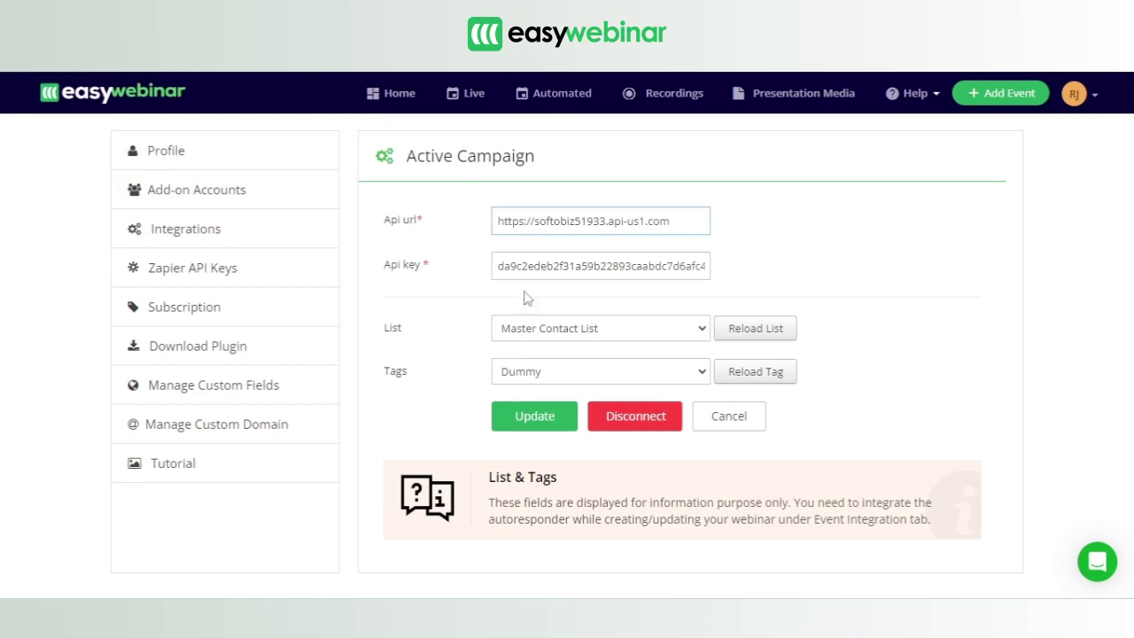
left_click(1076, 102)
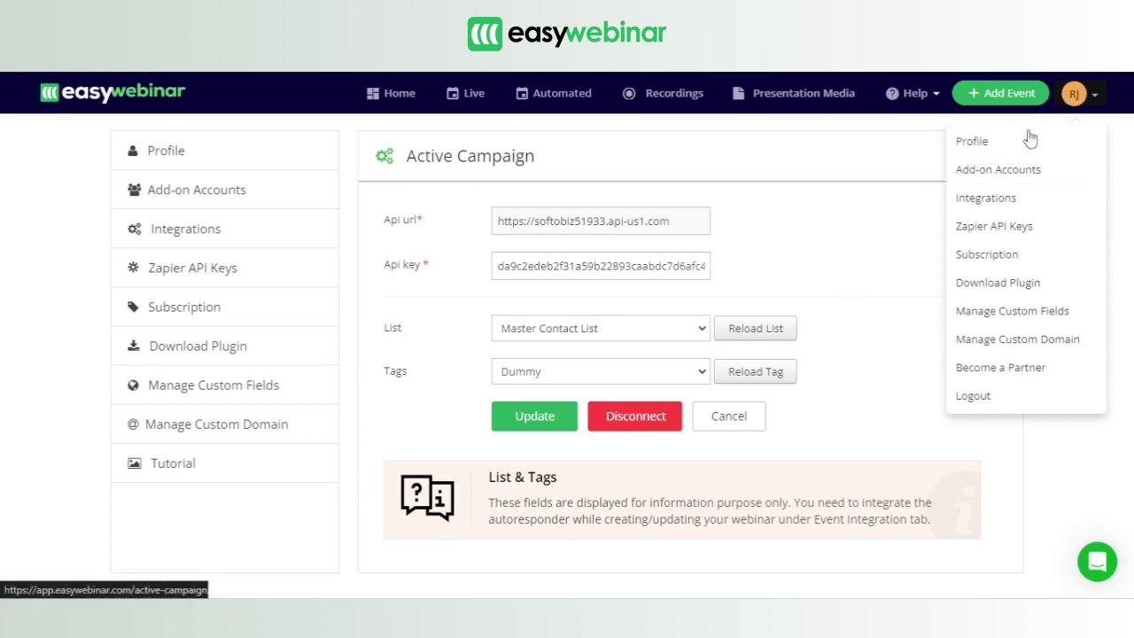
left_click(991, 200)
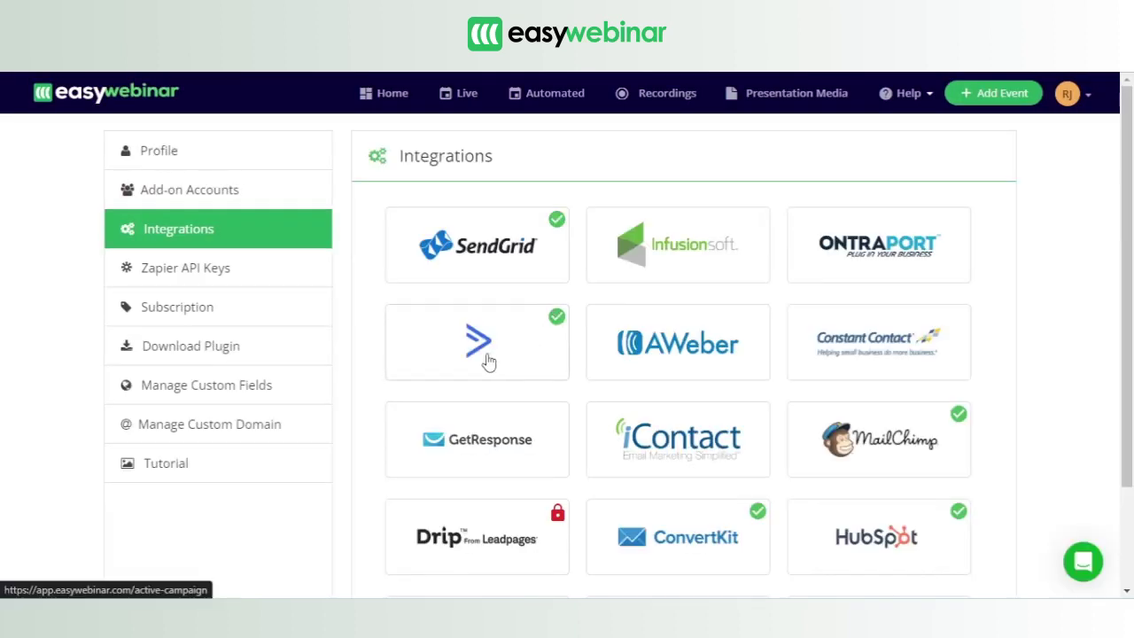
left_click(488, 362)
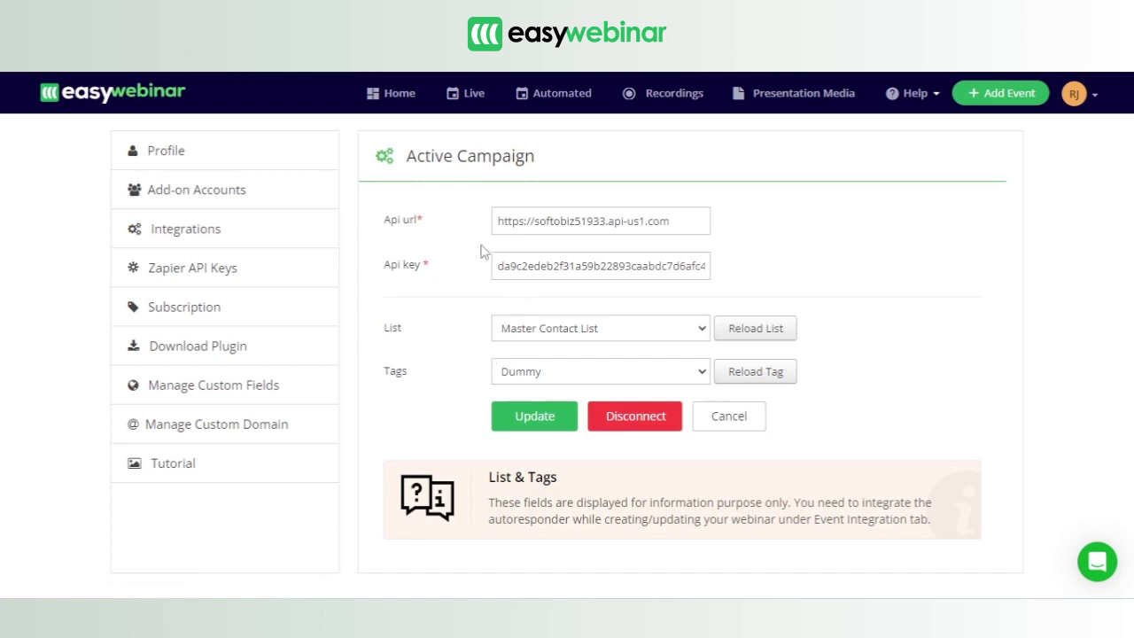
left_click_drag(497, 221, 698, 225)
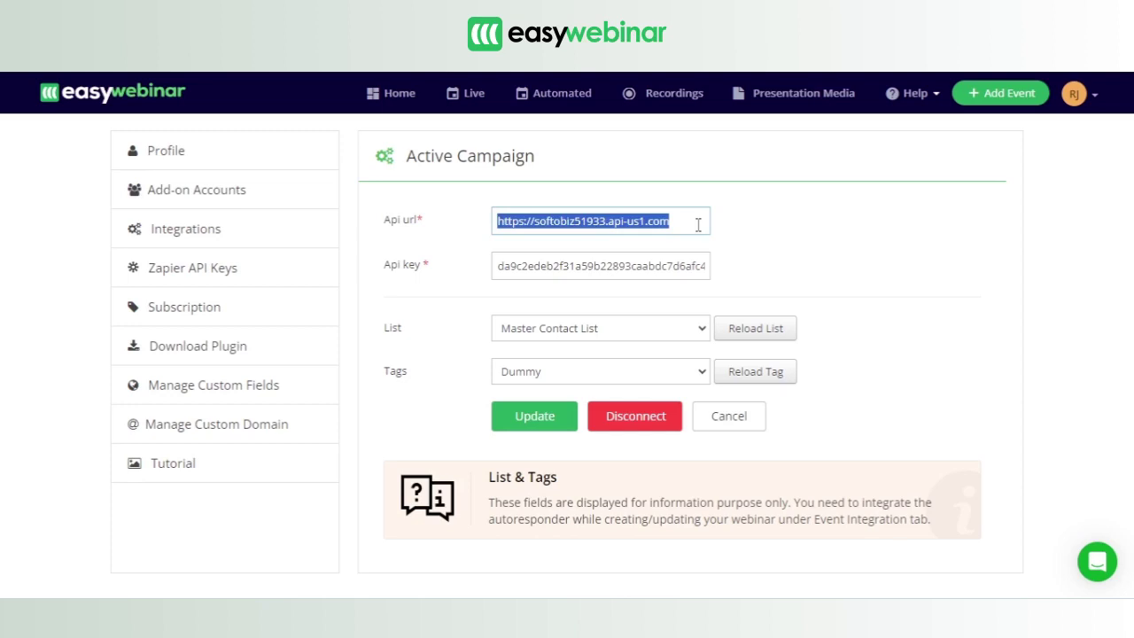
left_click(631, 429)
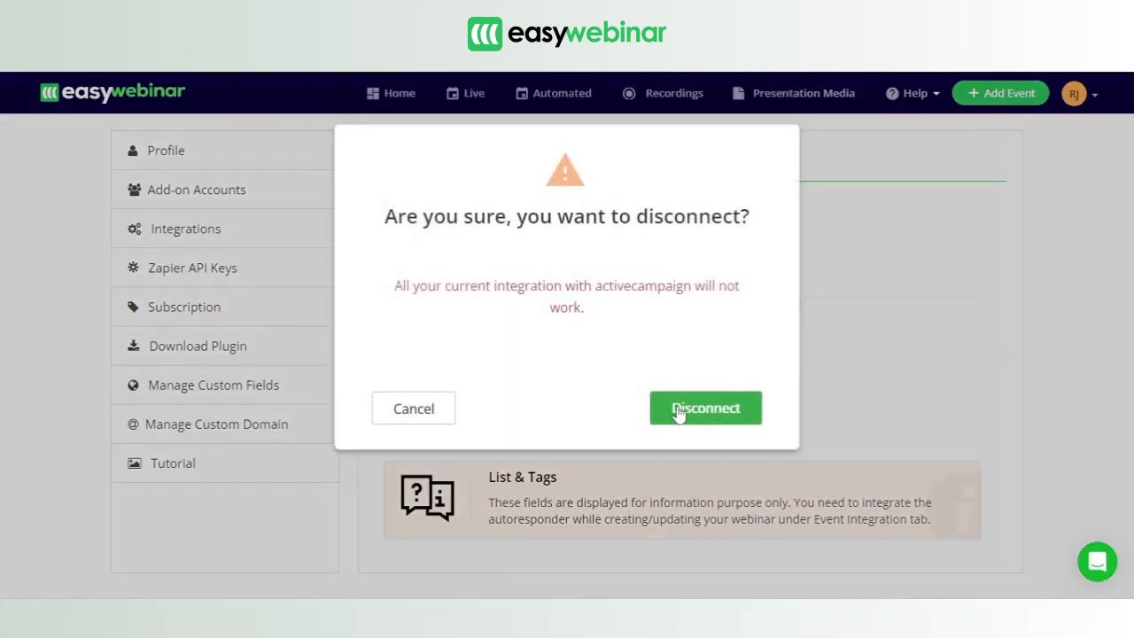
left_click(678, 415)
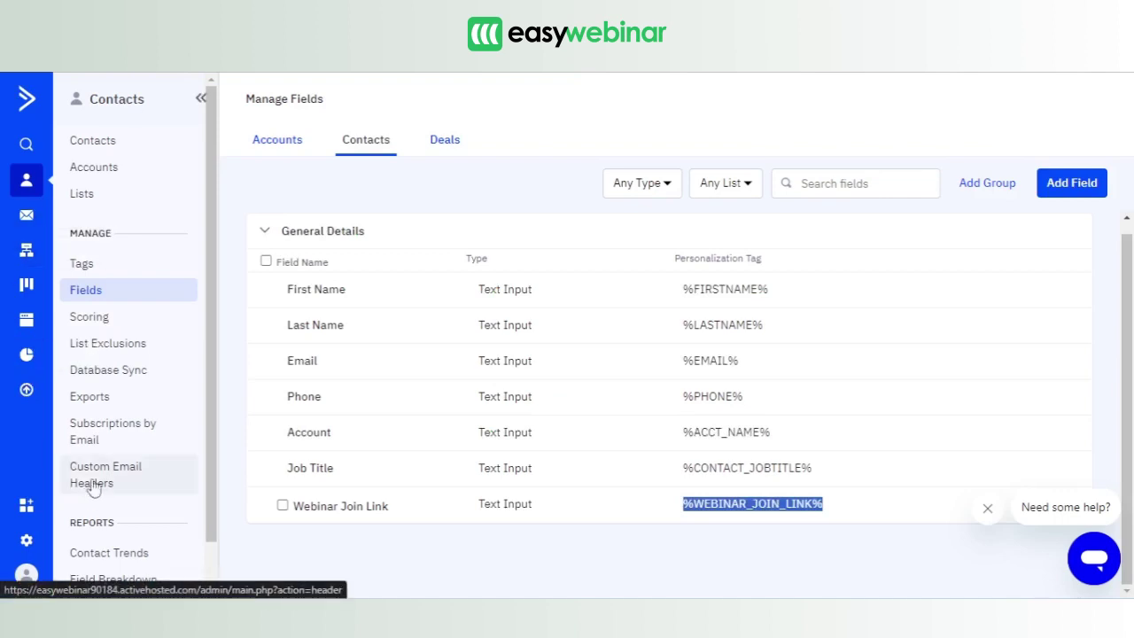
- Copy the API URL from ActiveCampaign's developer settings and paste it as the Api url in EasyWebinar's Active Campaign integration
left_click(28, 540)
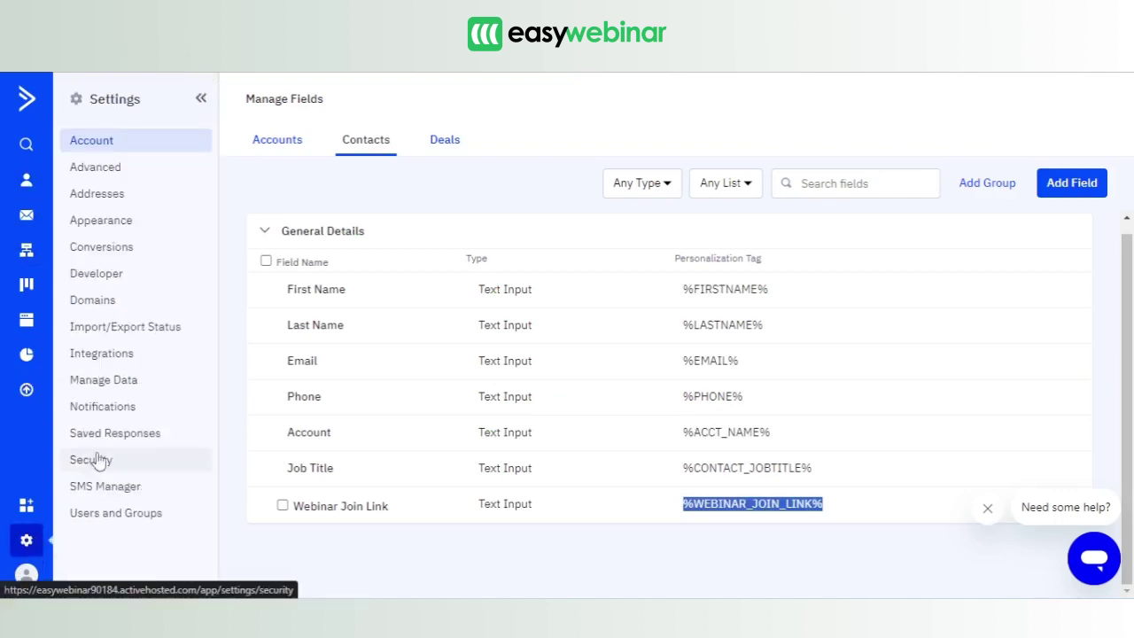
left_click(133, 285)
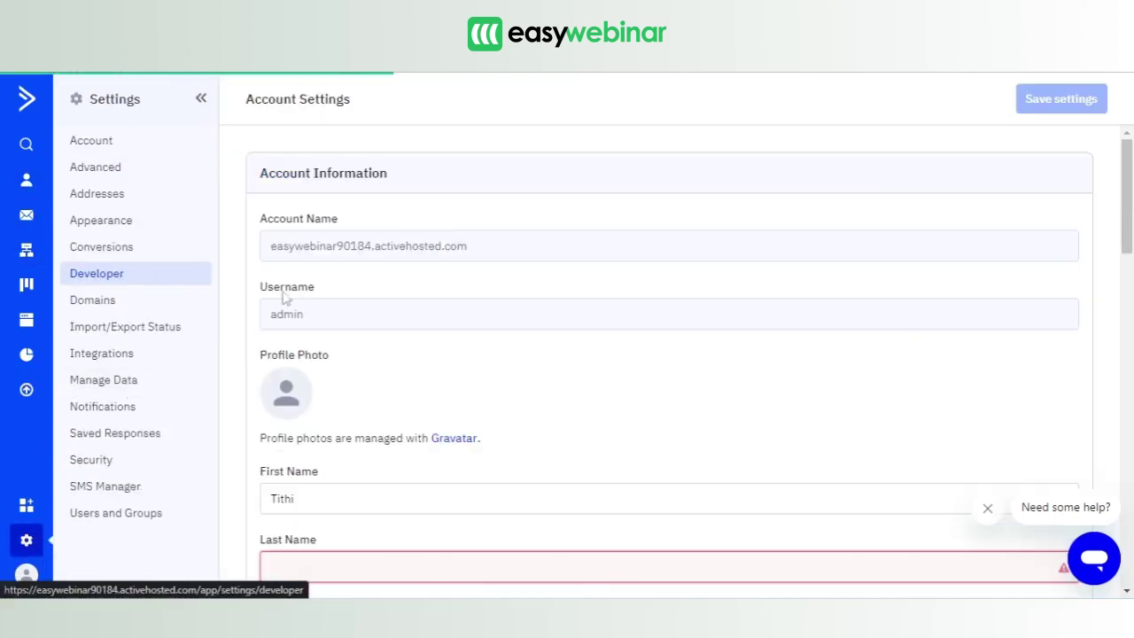
left_click(745, 386)
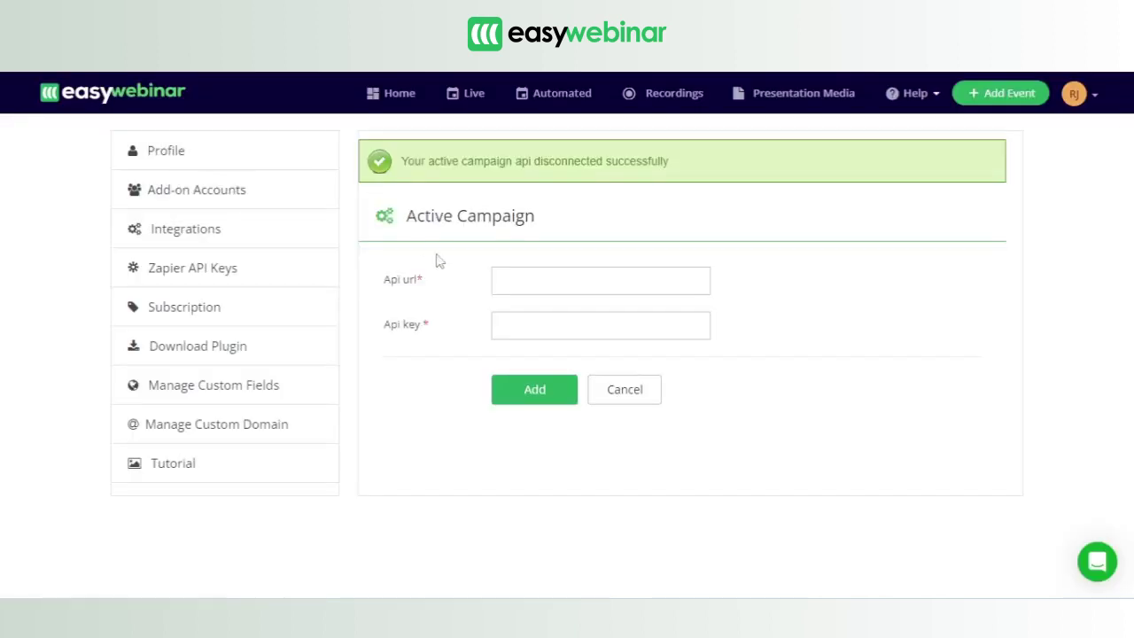
left_click(509, 274)
key("ctrl+v")
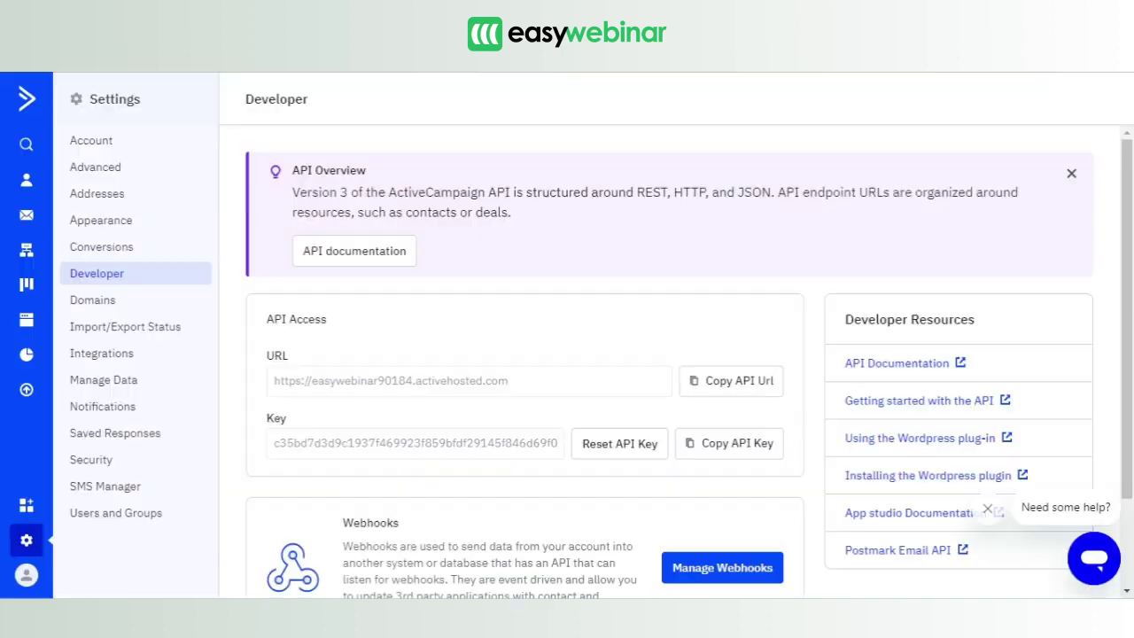
- Copy the API key from ActiveCampaign, paste it as the Api key in EasyWebinar, and add the integration
left_click(749, 443)
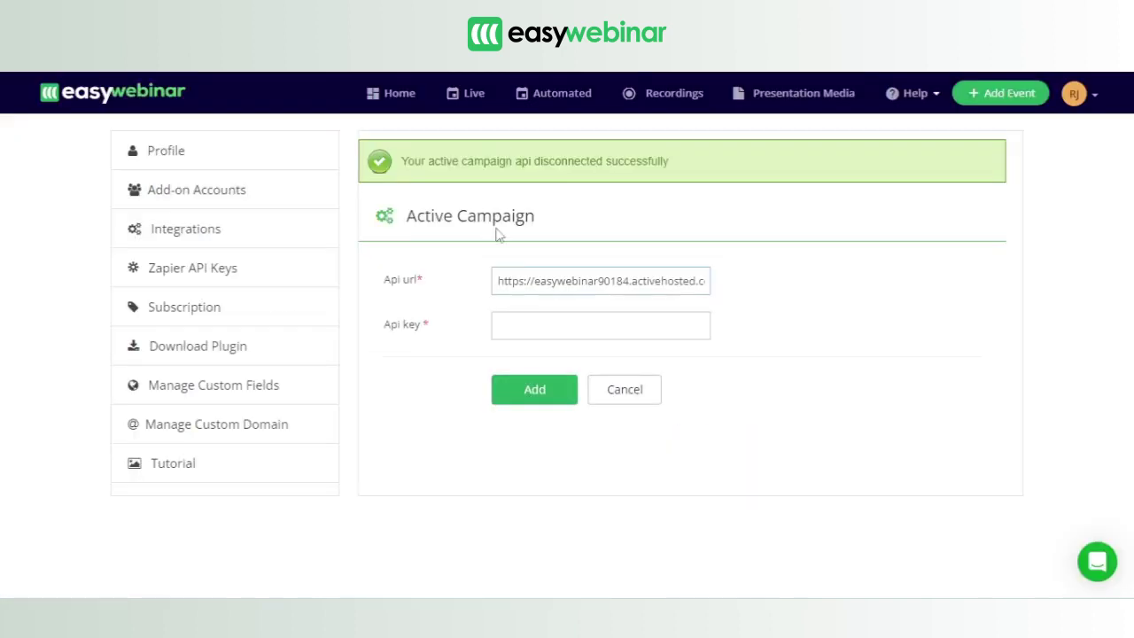
left_click(542, 326)
key("ctrl+v")
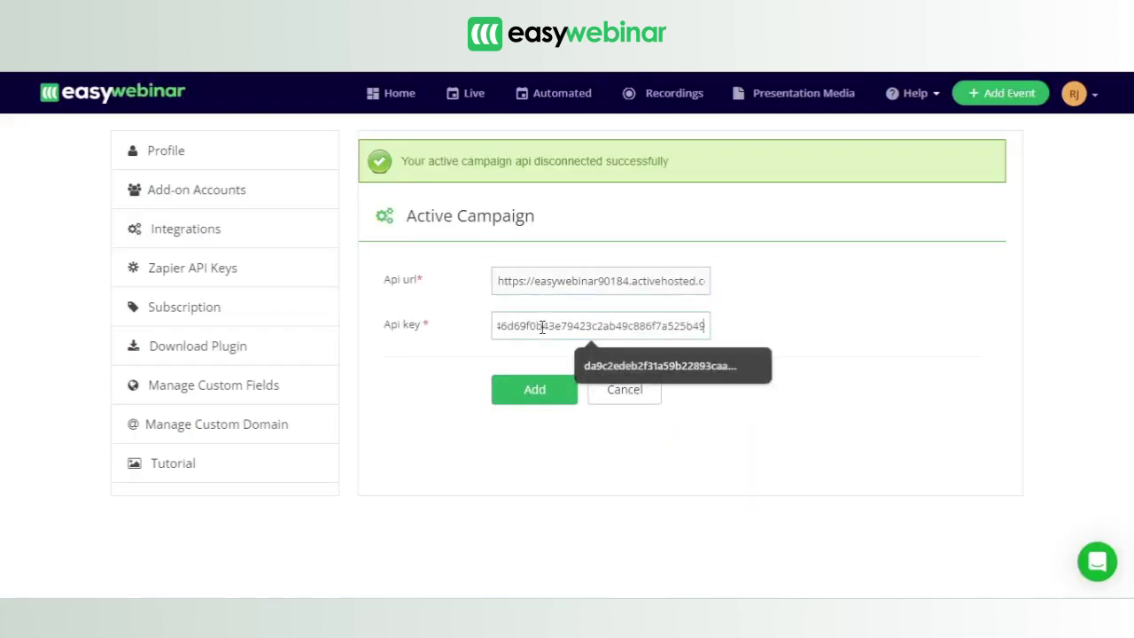
left_click(550, 395)
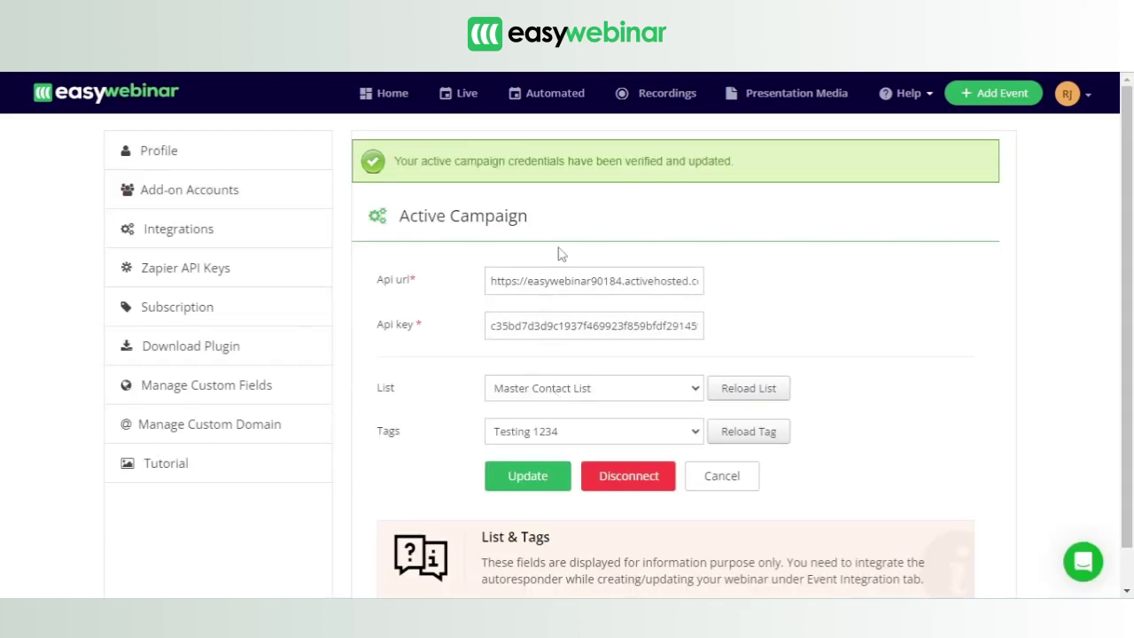
- Reload the integration's lists and tags, check the available tags, and update the integration with Master Contact List and Testing 1234
left_click(740, 395)
left_click(744, 432)
left_click(693, 434)
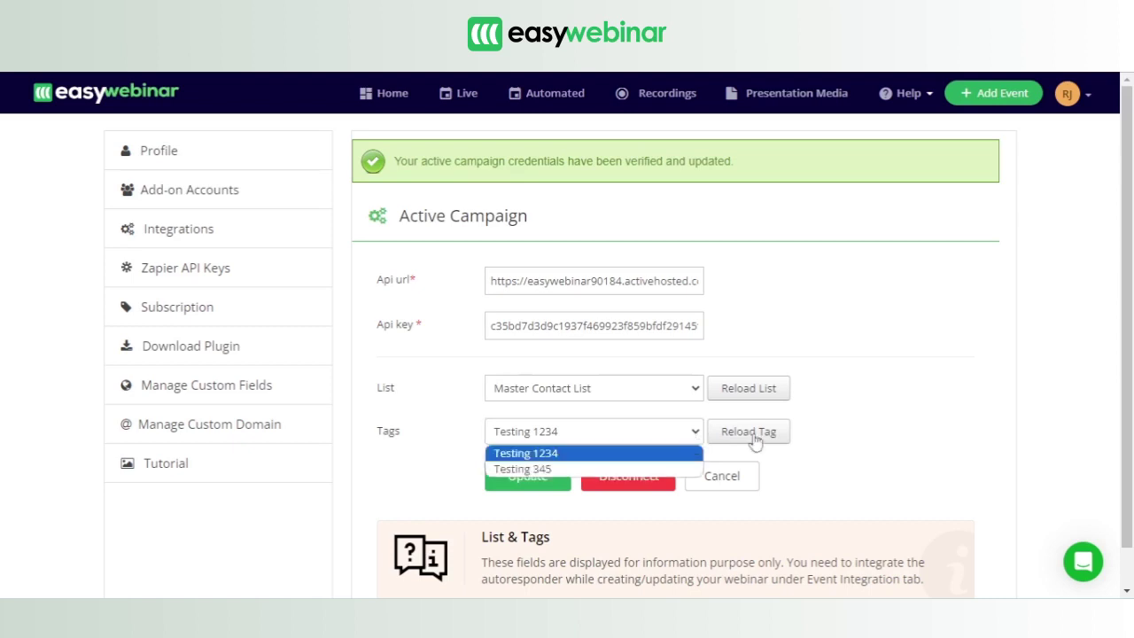
left_click(835, 454)
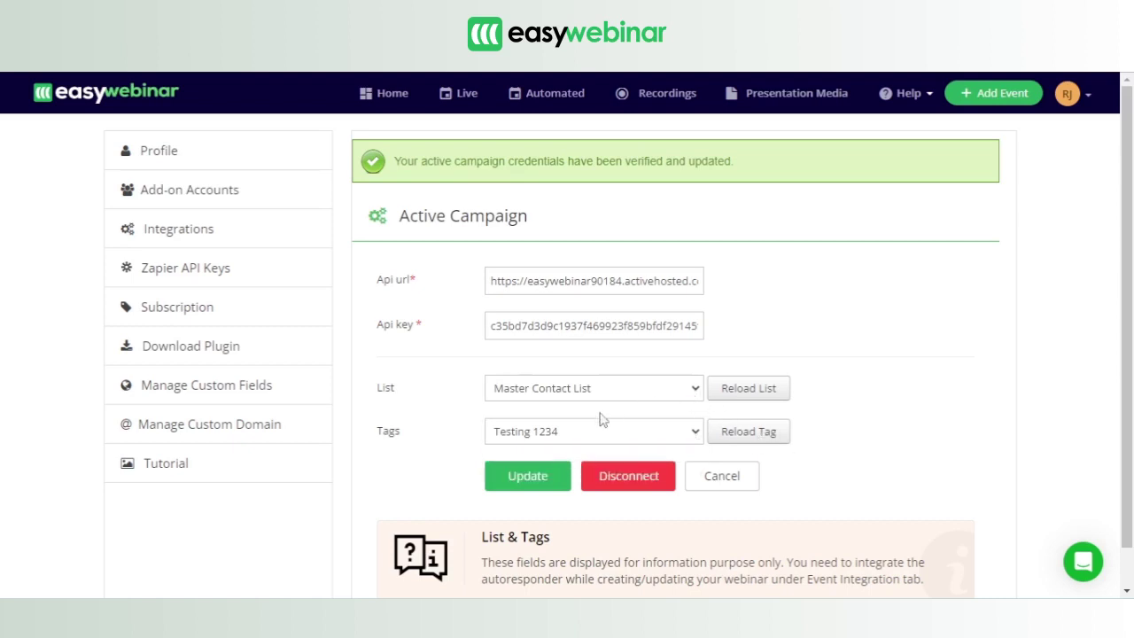
left_click(528, 476)
- Filter the webinars to Automated Gold and open Benefits Of Yoga Part - 1
left_click(372, 96)
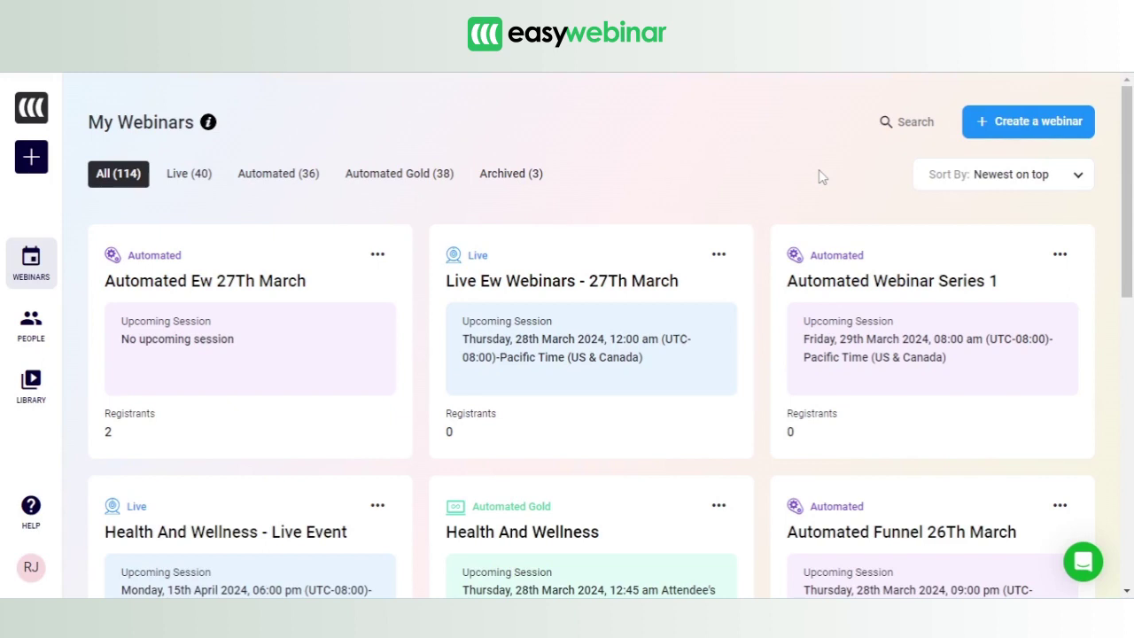
left_click(411, 185)
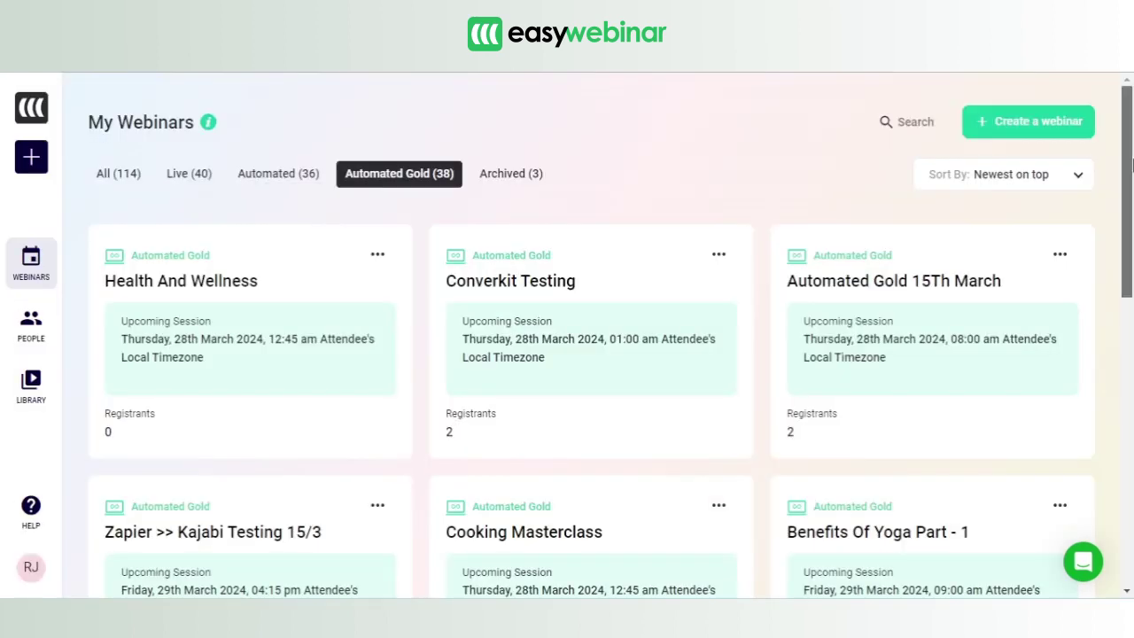
left_click_drag(1132, 164, 1132, 190)
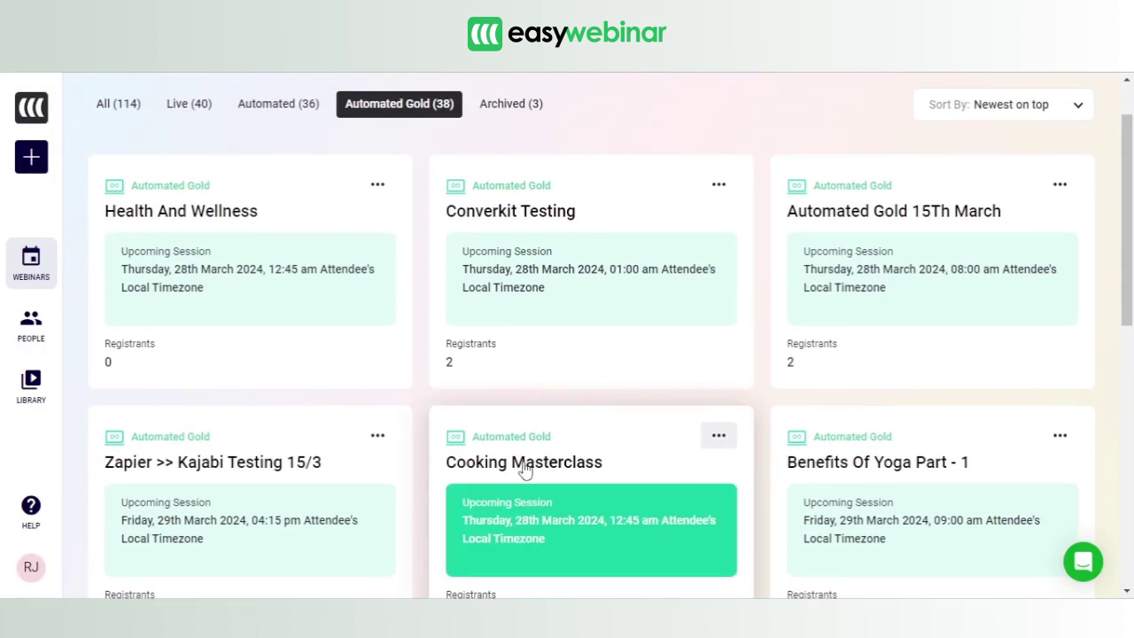
left_click(860, 470)
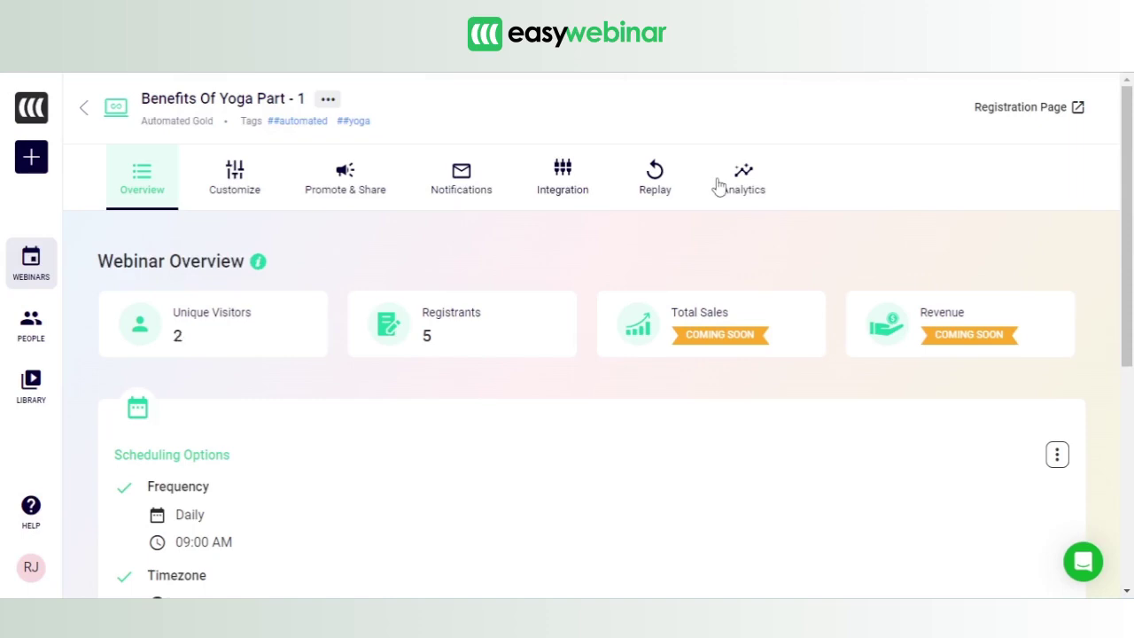
- Open the webinar's ActiveCampaign integration and delete its existing Registered action
left_click(562, 182)
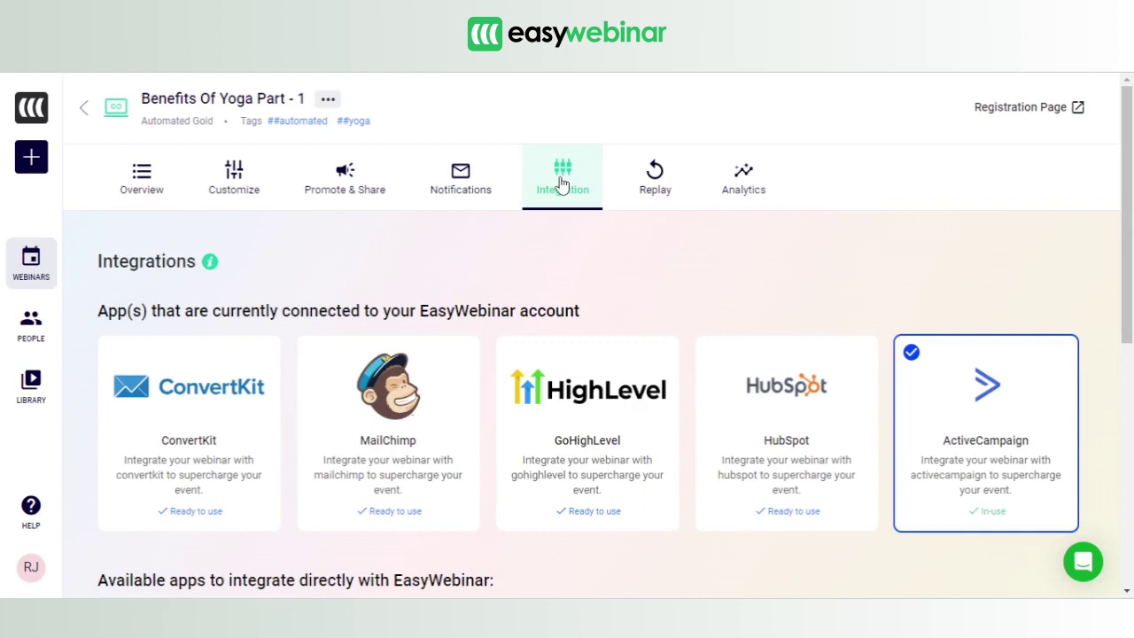
left_click(980, 510)
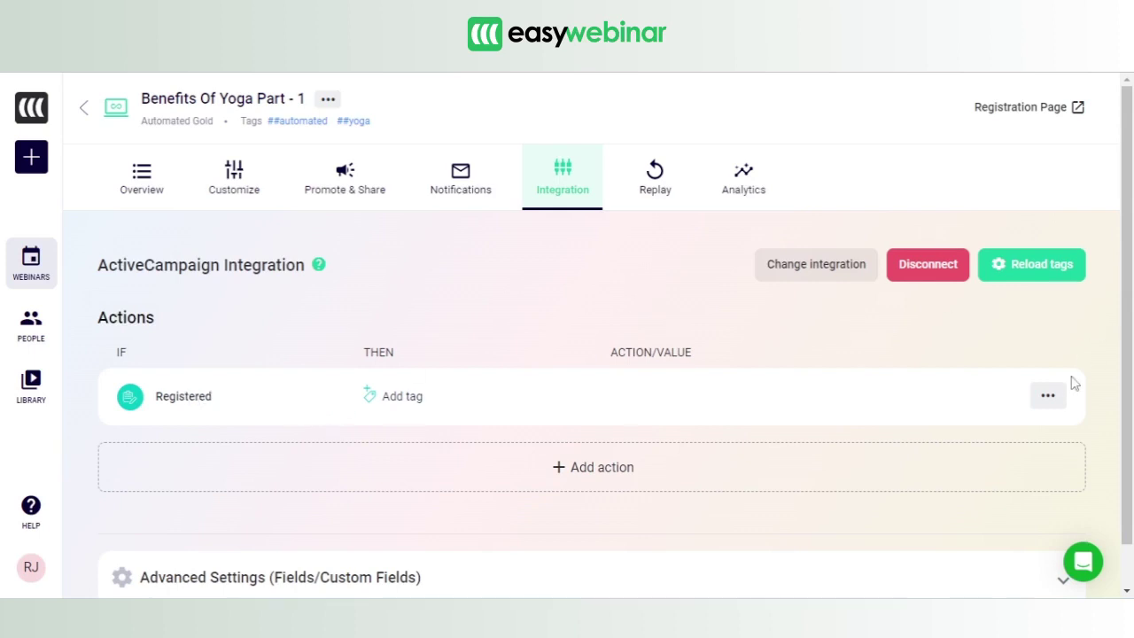
left_click(1053, 401)
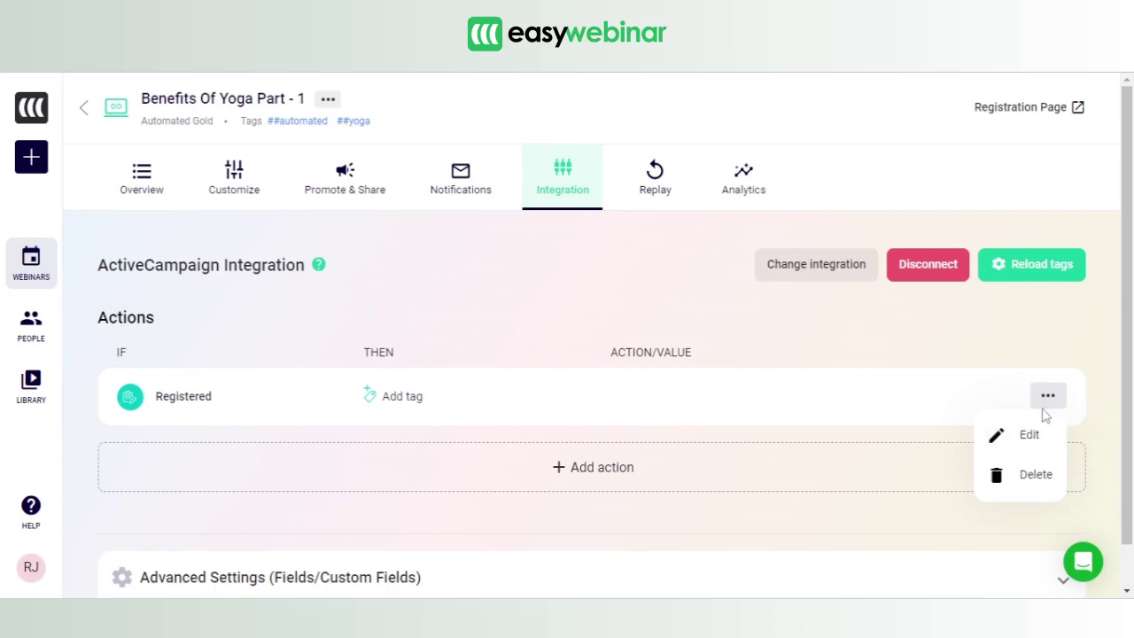
left_click(1028, 477)
left_click(702, 404)
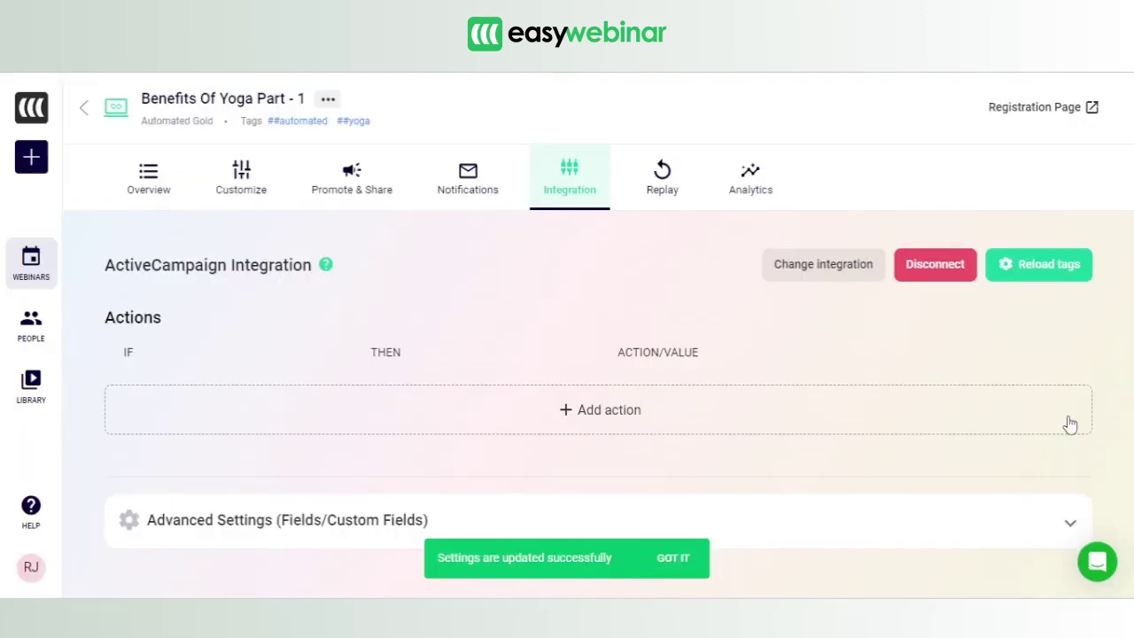
- Add and save an action that adds the tag Testing 345 when someone has Registered
left_click(671, 407)
left_click(287, 464)
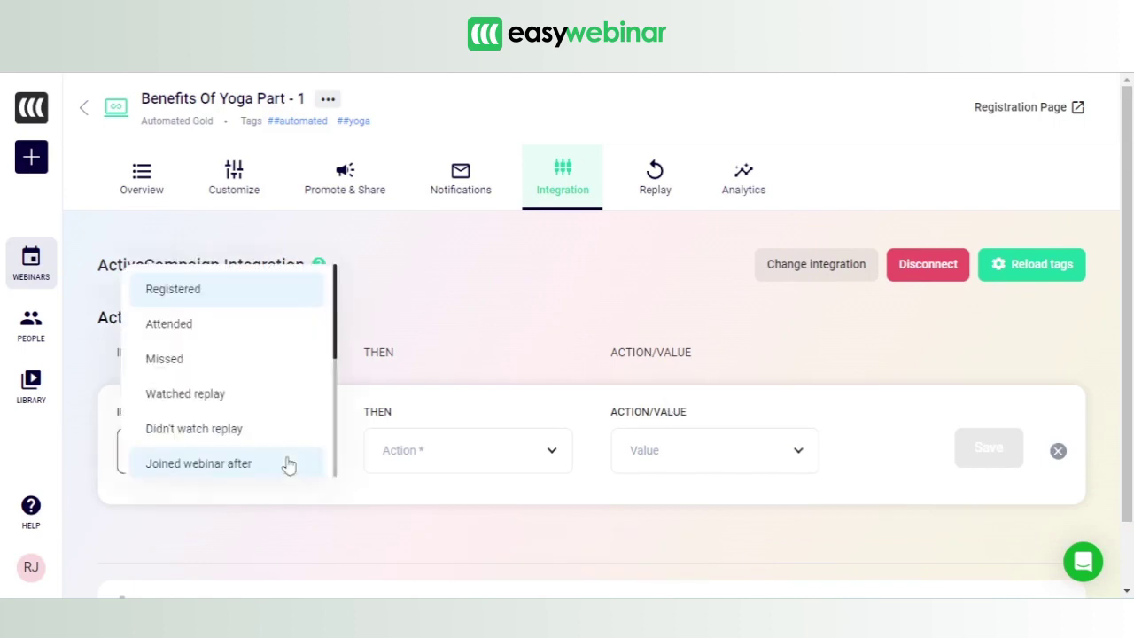
left_click(231, 295)
left_click(441, 463)
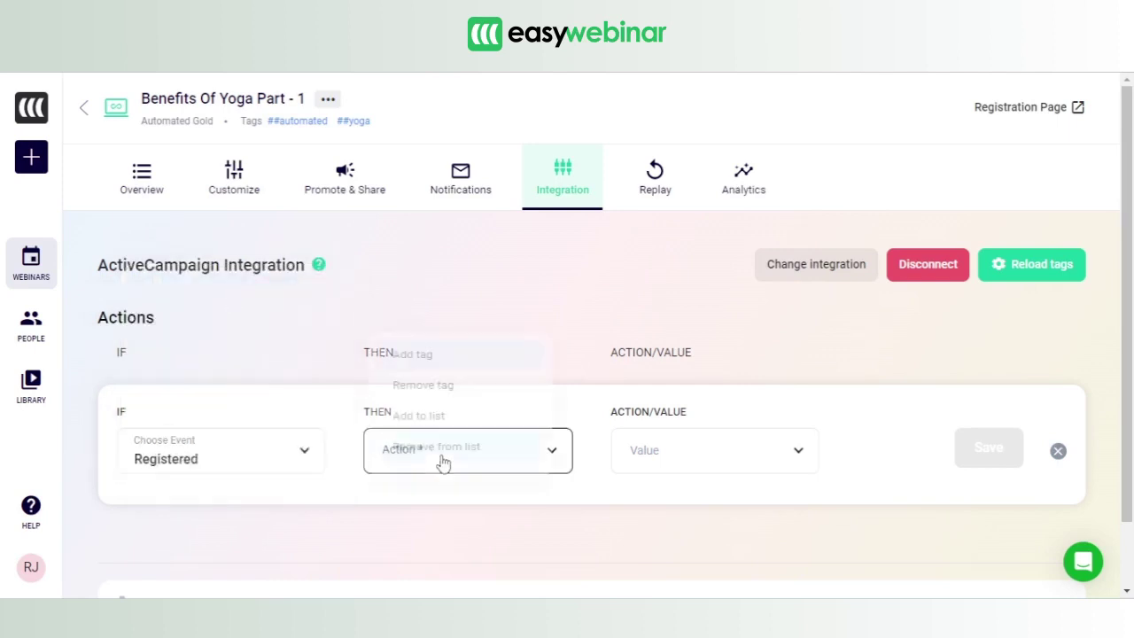
left_click(428, 337)
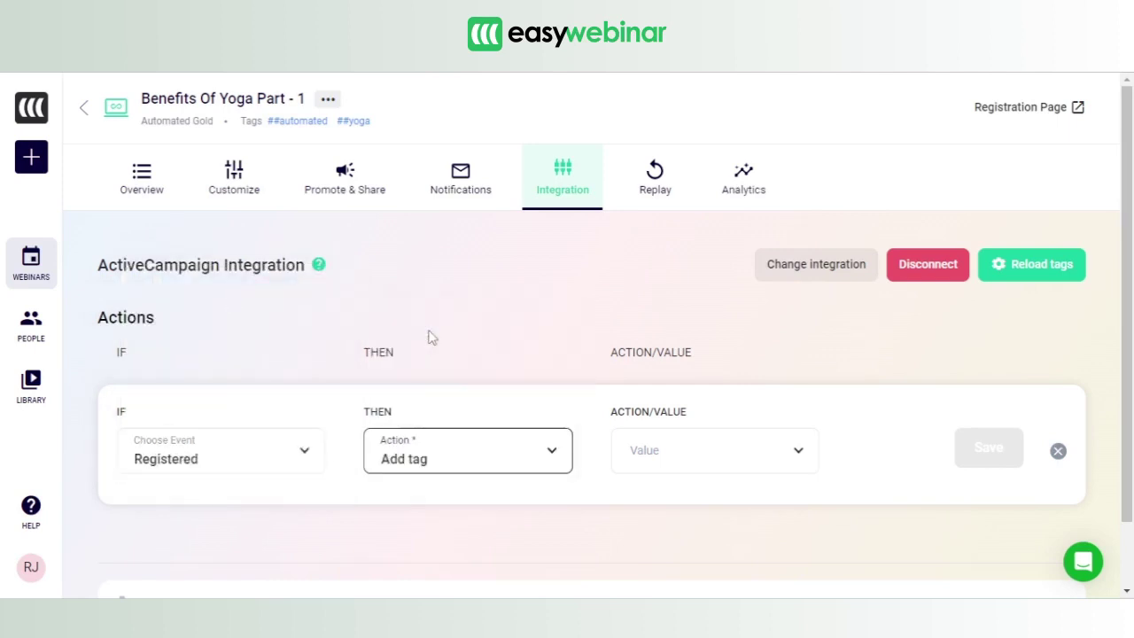
left_click(685, 460)
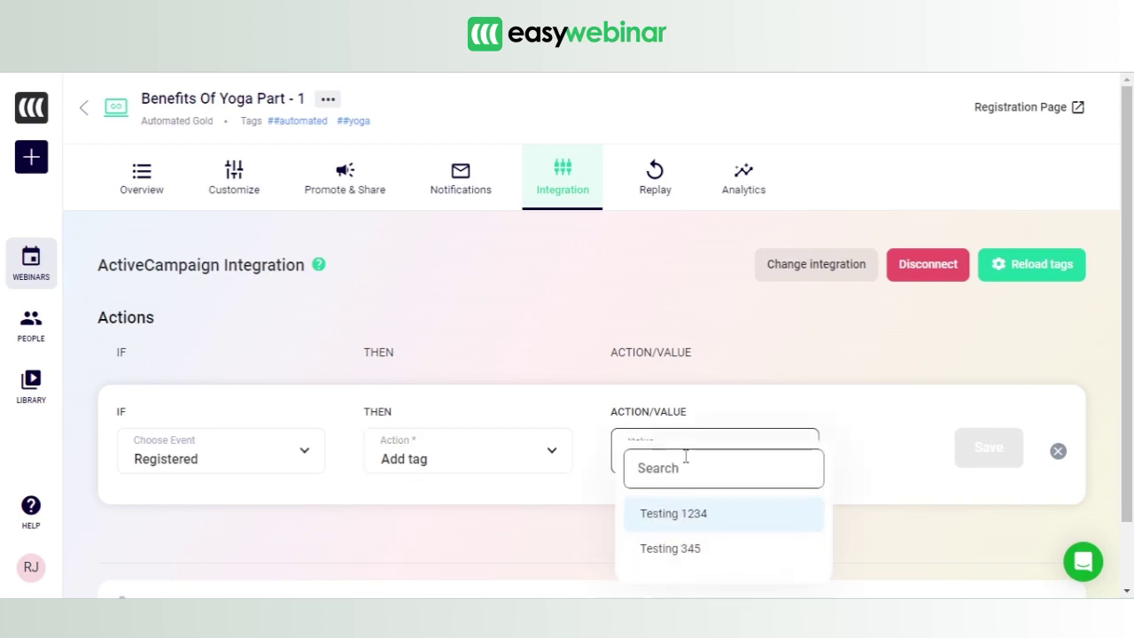
left_click(697, 549)
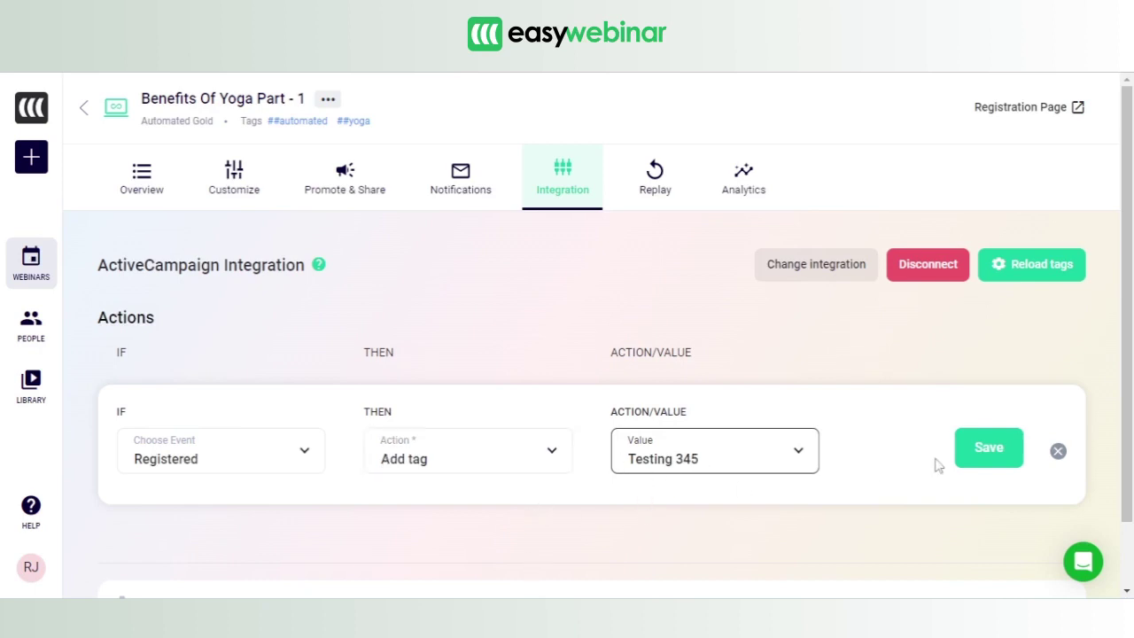
left_click(1005, 450)
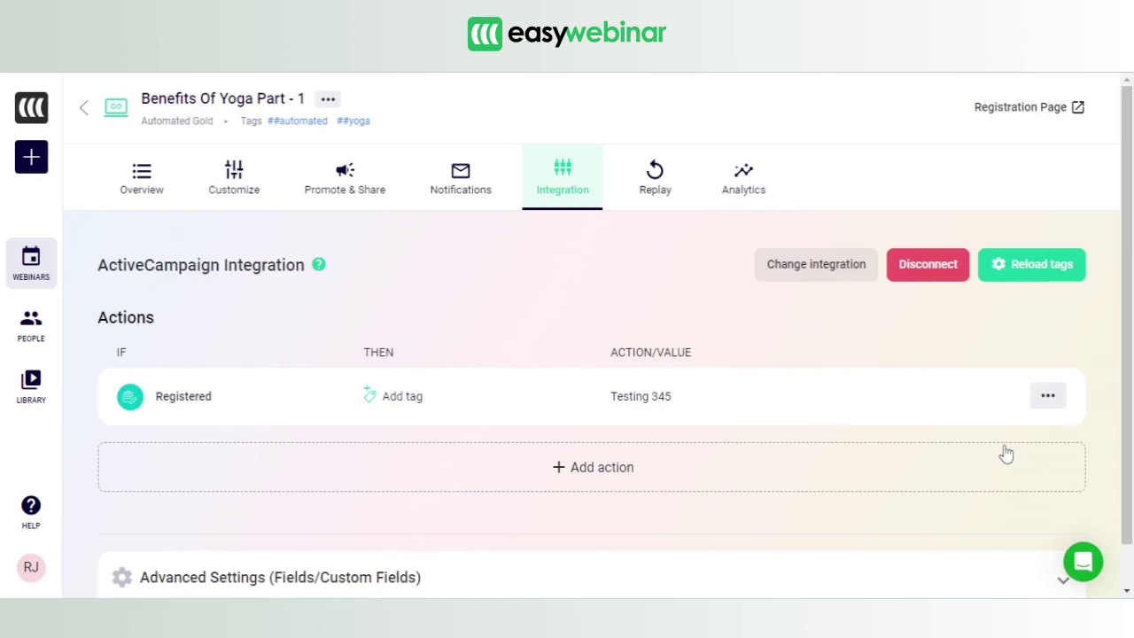
- Expand the advanced settings and examine the default and custom field mappings, including the webinar join and replay links
scroll(1128, 354, "down", 1)
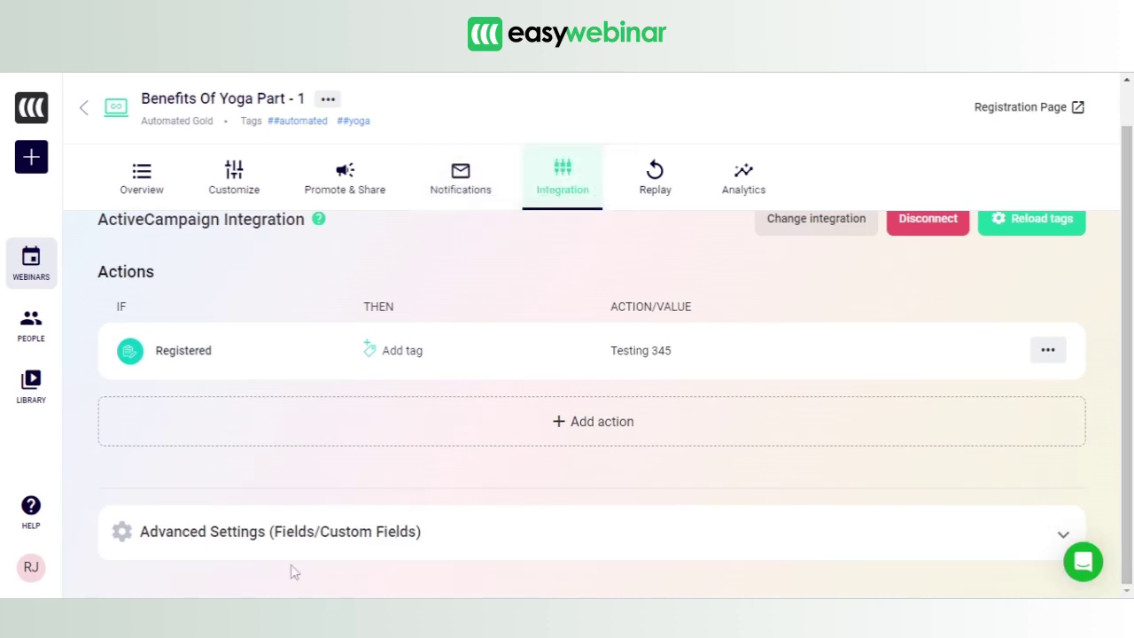
left_click(246, 532)
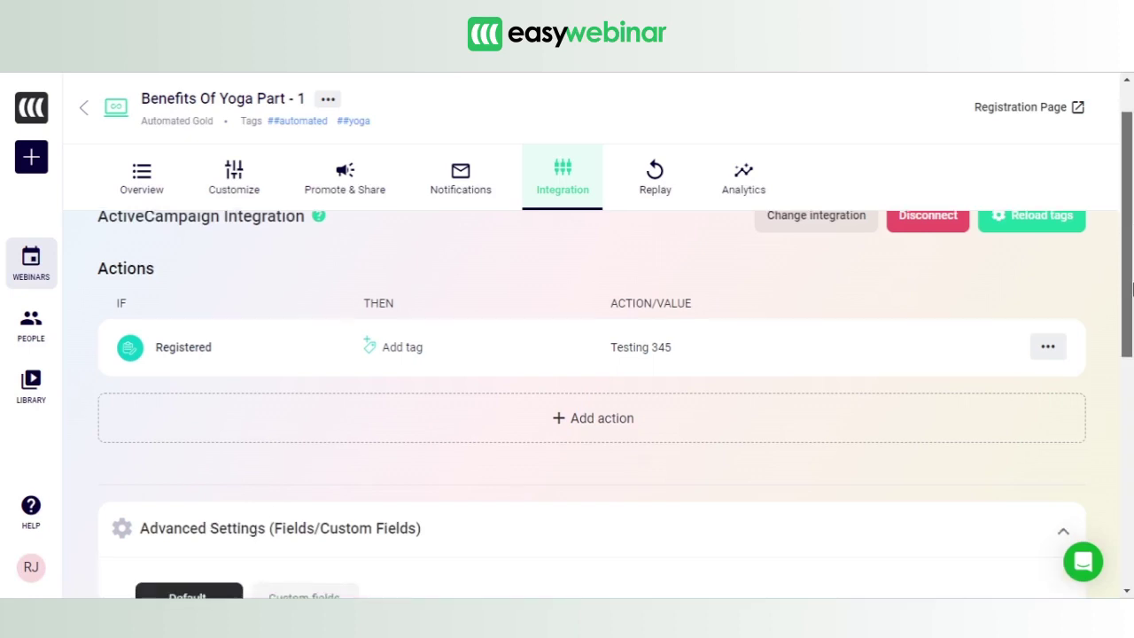
scroll(620, 346, "down", 5)
scroll(621, 346, "up", 1)
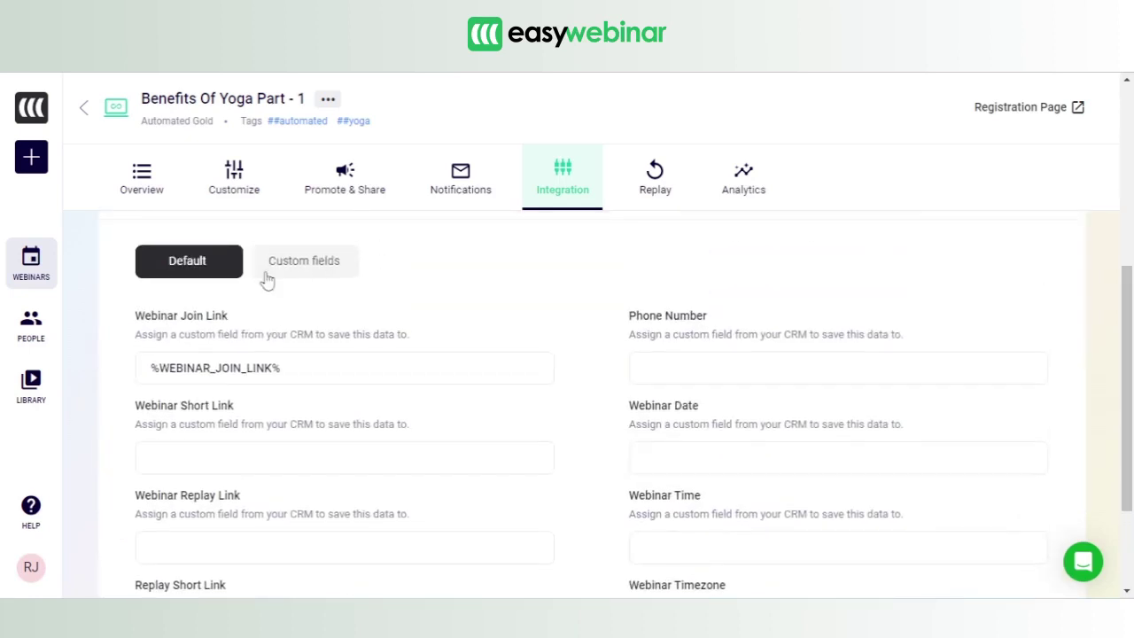
left_click(341, 265)
left_click(173, 268)
left_click_drag(139, 312, 84, 405)
left_click_drag(257, 501, 133, 496)
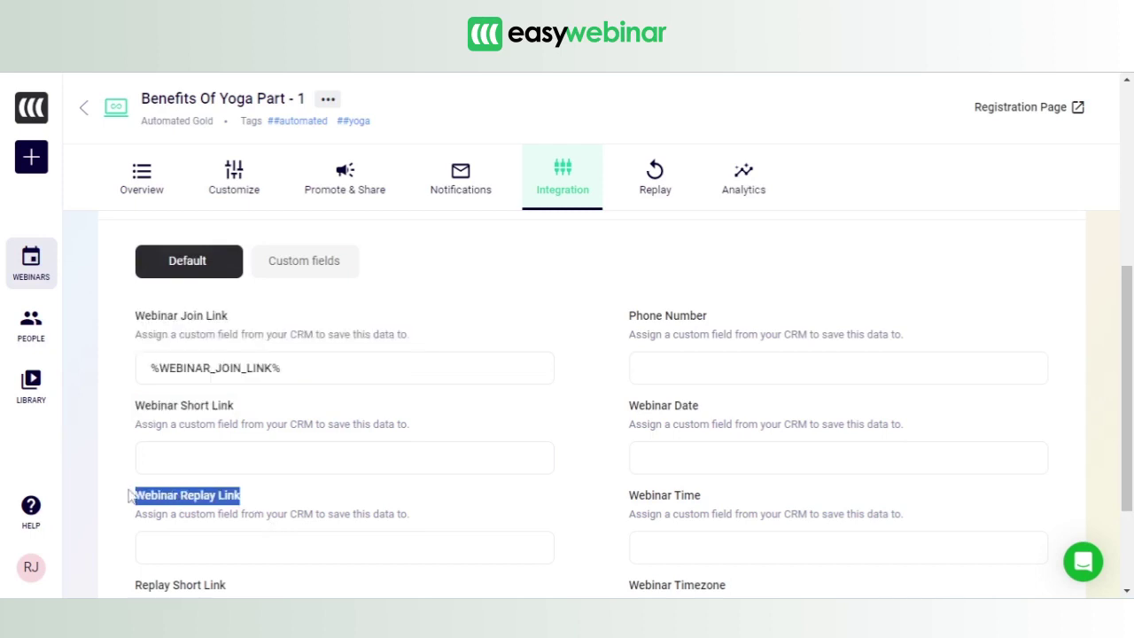
scroll(1131, 270, "up", 5)
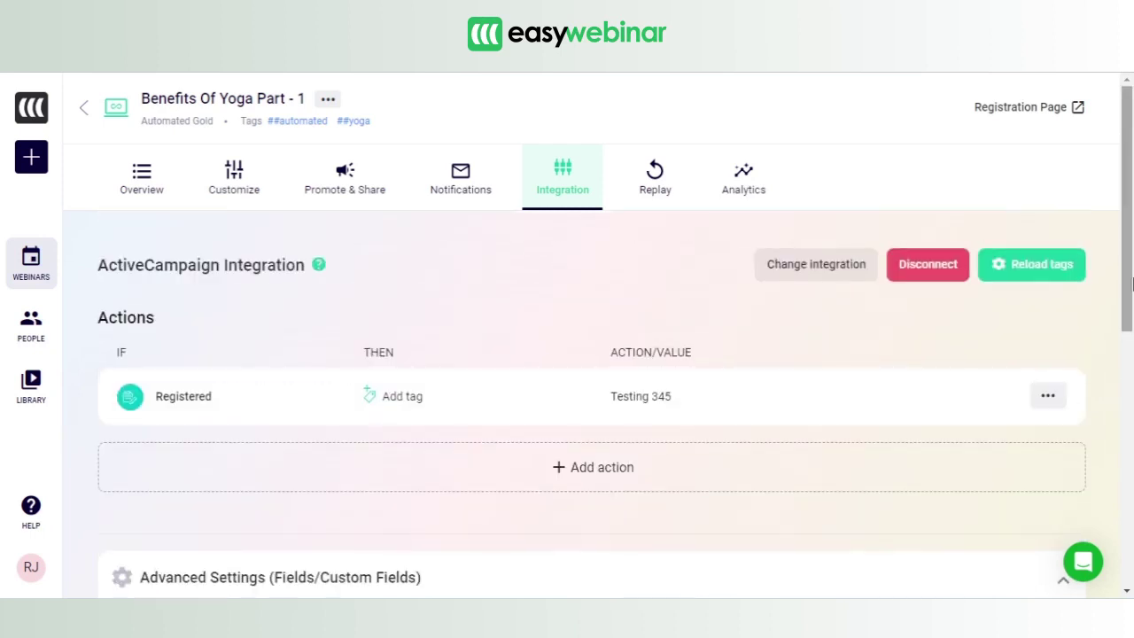
scroll(1131, 492, "down", 6)
scroll(1132, 491, "up", 1)
scroll(1131, 492, "up", 1)
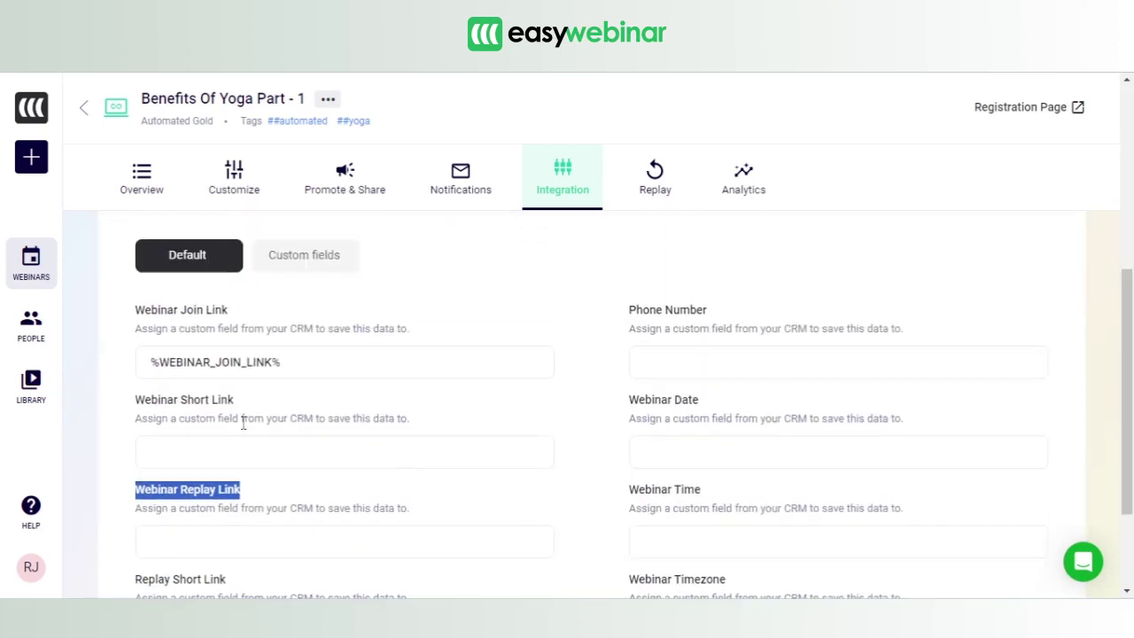
- Clear the value from the Webinar Join Link mapping
left_click(277, 357)
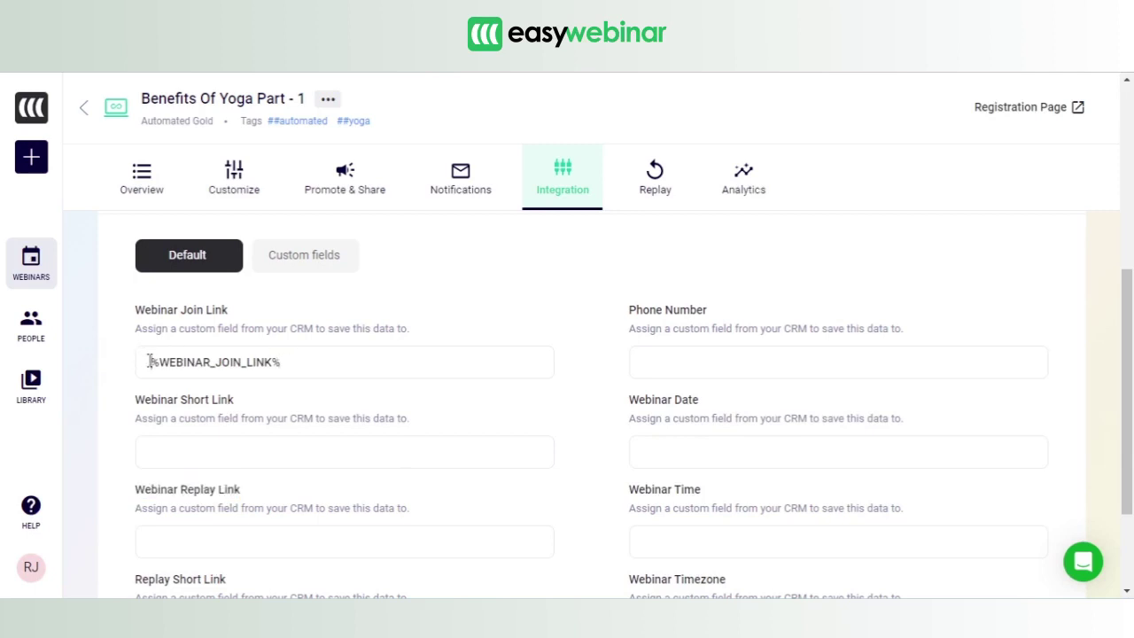
left_click_drag(145, 362, 309, 360)
key("BackSpace")
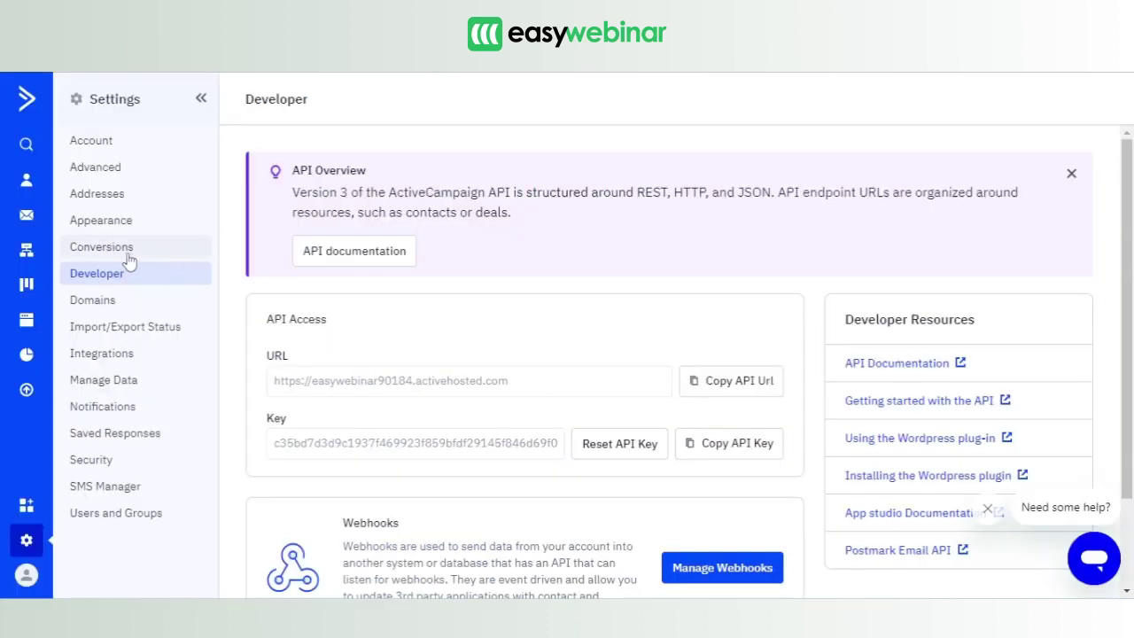
- Switch to ActiveCampaign, open the contact fields, and copy the Webinar Join Link field's personalization tag %WEBINAR_JOIN_LINK%
left_click(34, 124)
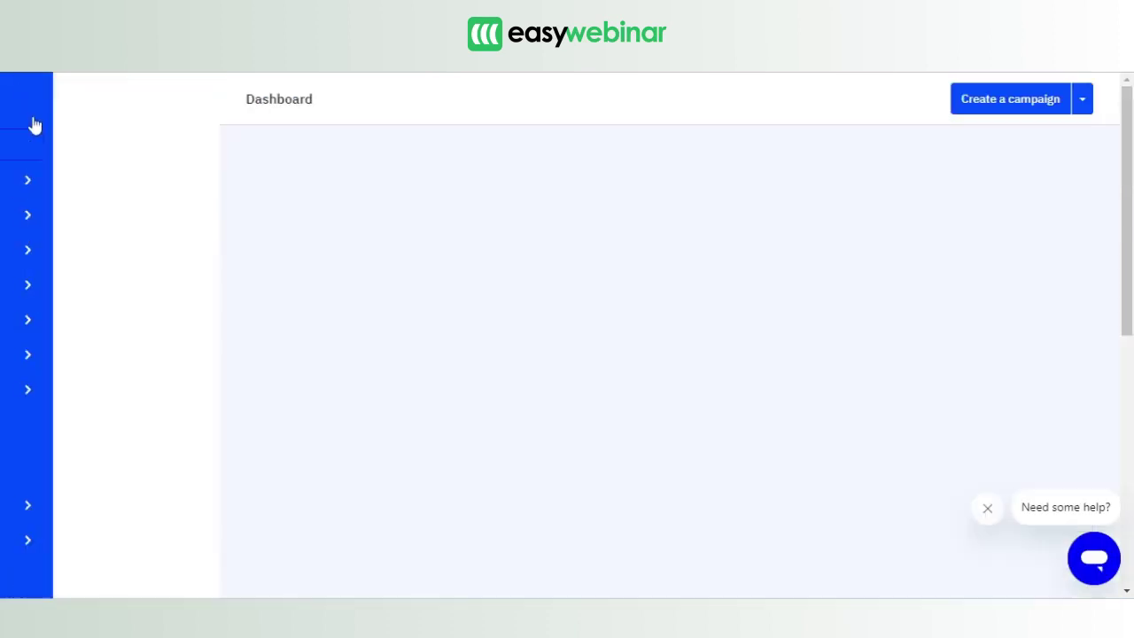
left_click(91, 188)
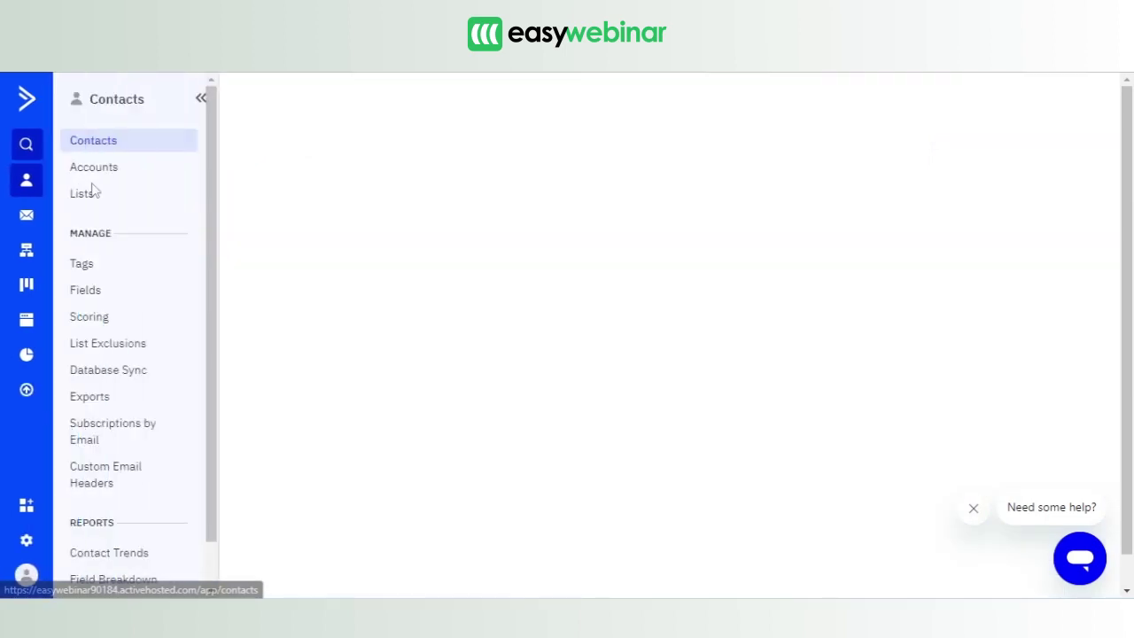
left_click(91, 294)
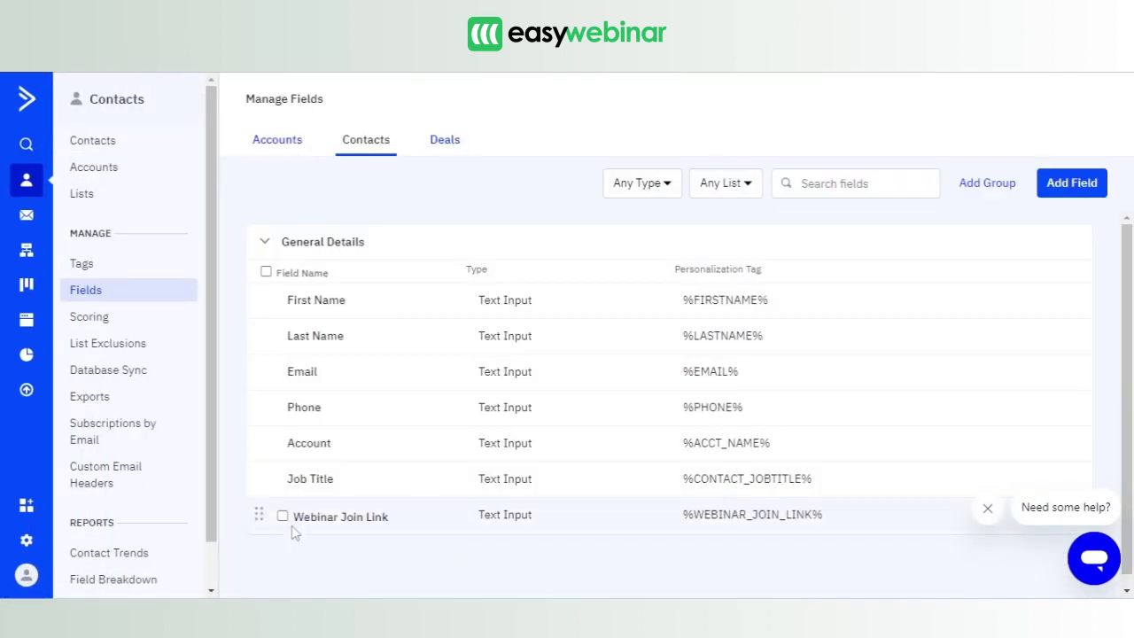
left_click_drag(295, 516, 399, 523)
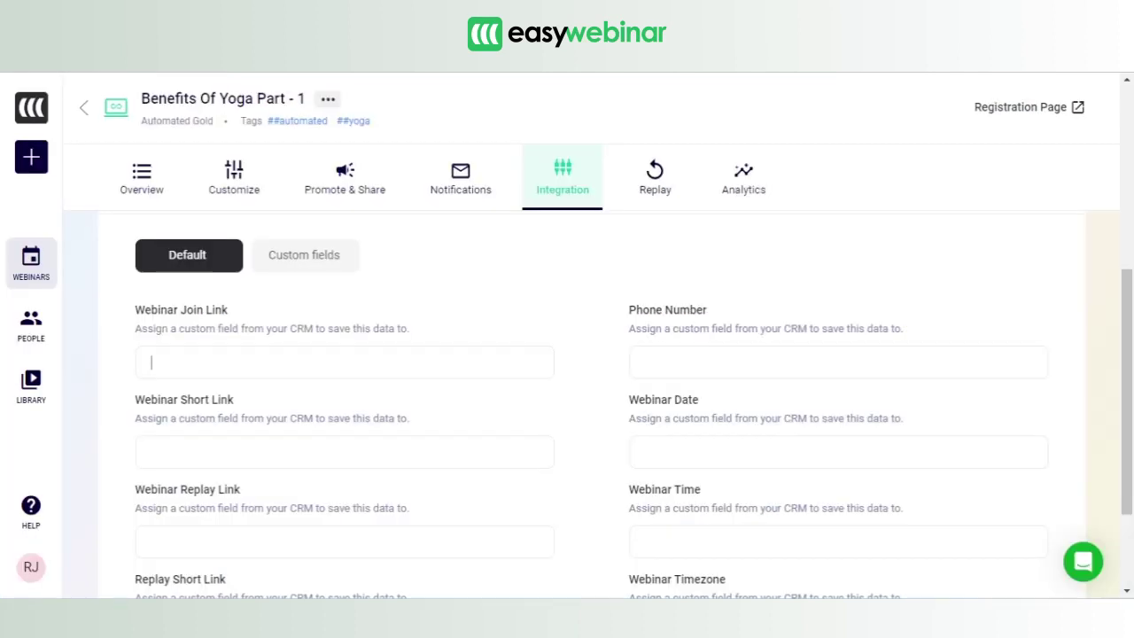
left_click_drag(136, 311, 244, 326)
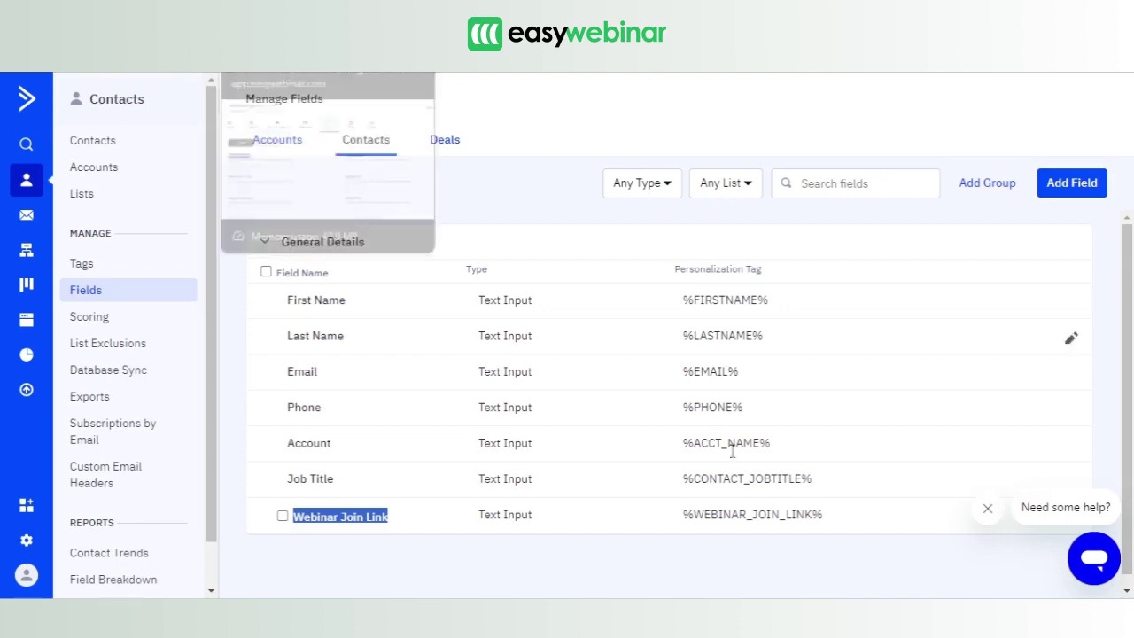
left_click_drag(683, 514, 848, 520)
key("ctrl+c")
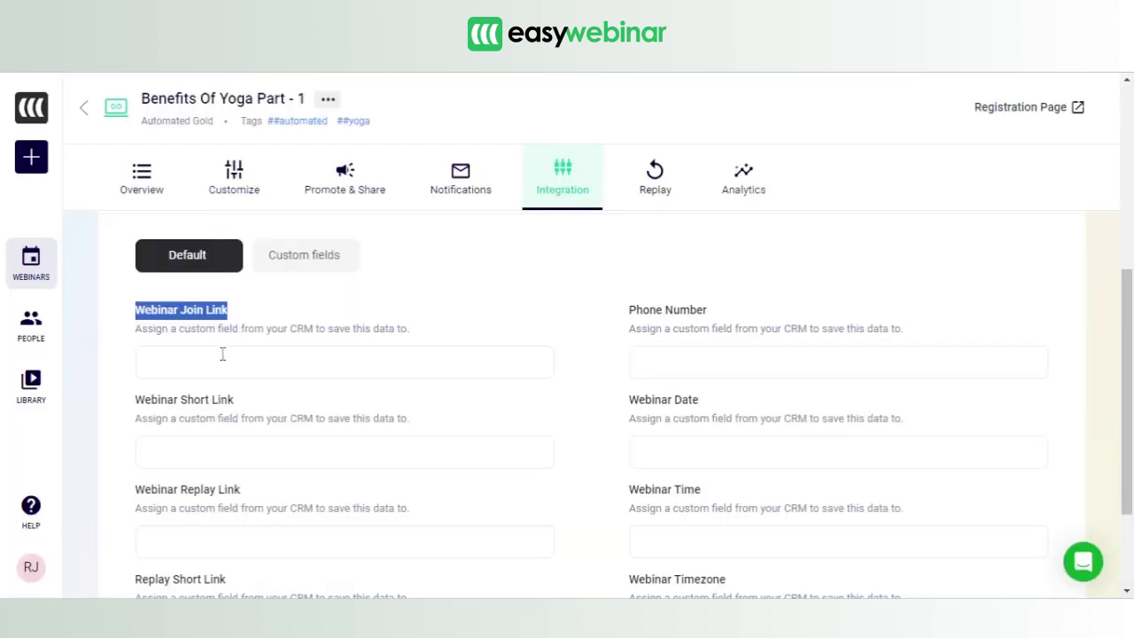
- Back in EasyWebinar, paste %WEBINAR_JOIN_LINK% as the Webinar Join Link mapping and save the advanced settings
left_click(223, 354)
key("ctrl+v")
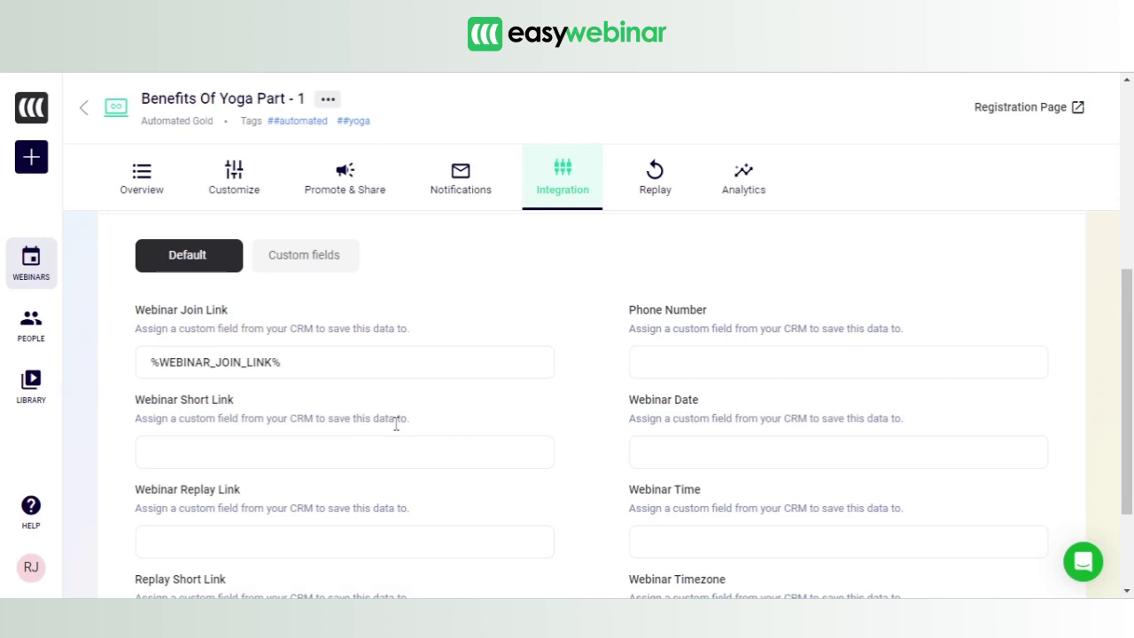
scroll(396, 425, "down", 3)
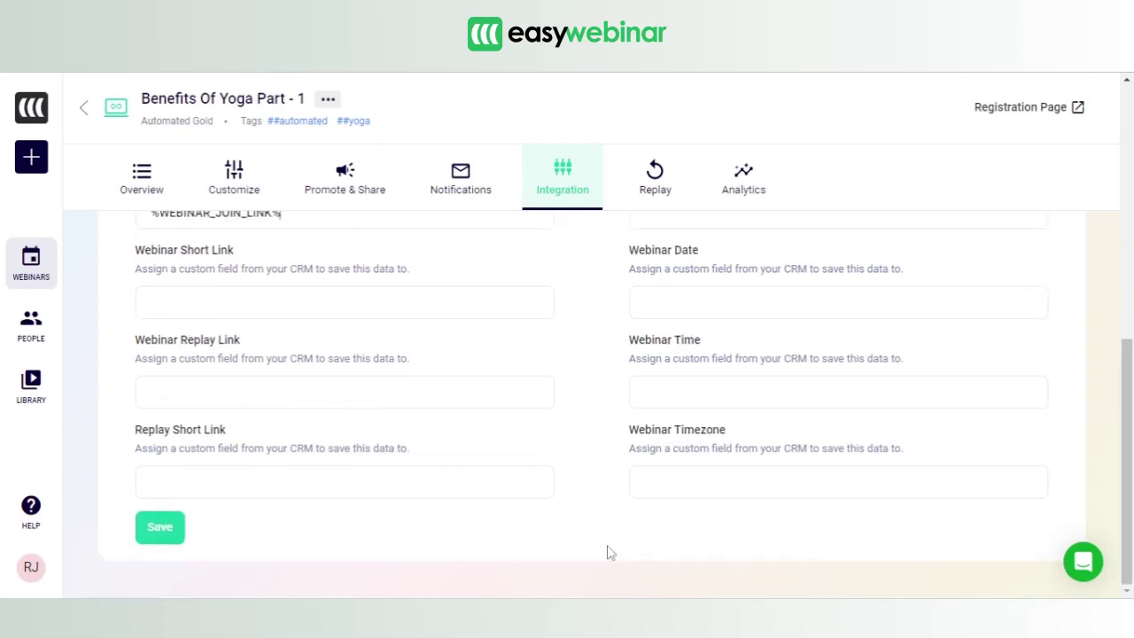
left_click(157, 532)
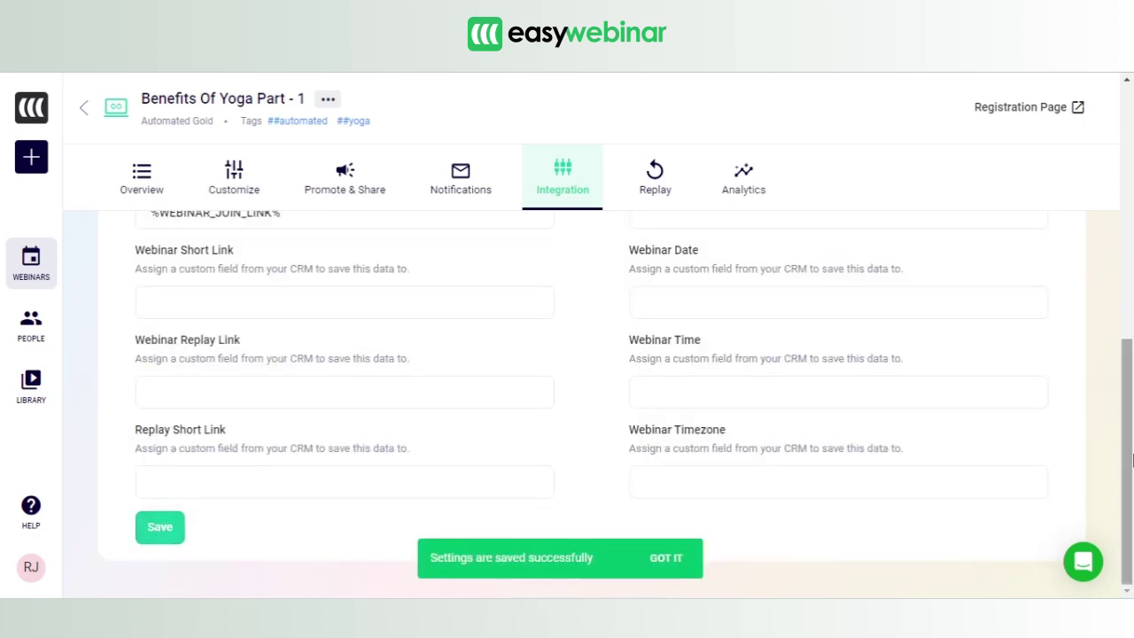
left_click_drag(1132, 458, 1131, 366)
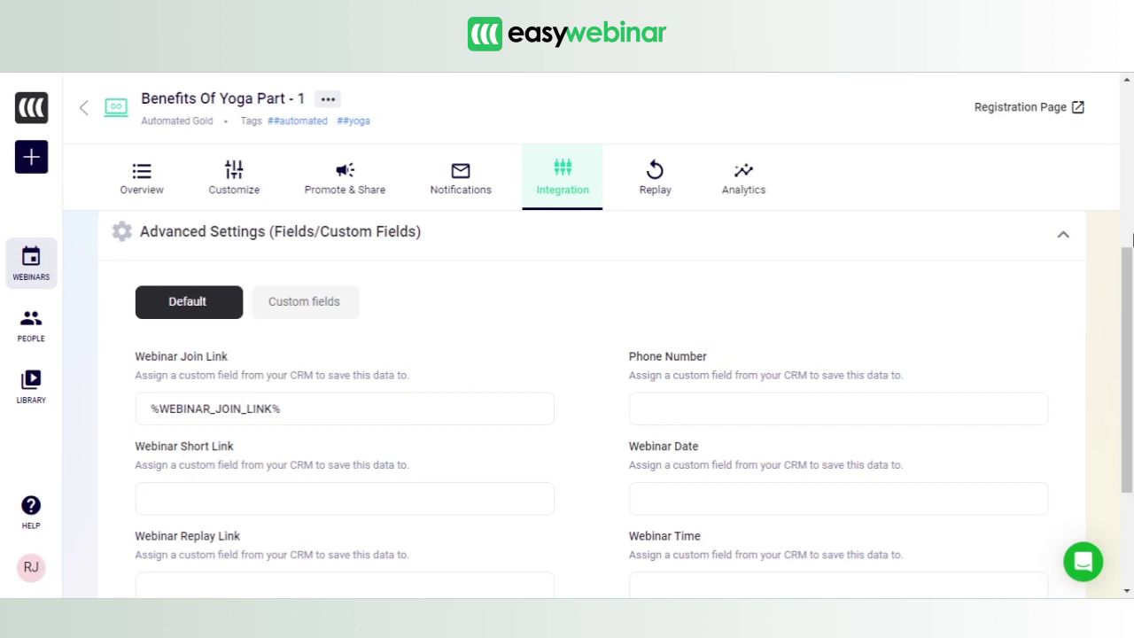
left_click_drag(1132, 304, 1131, 141)
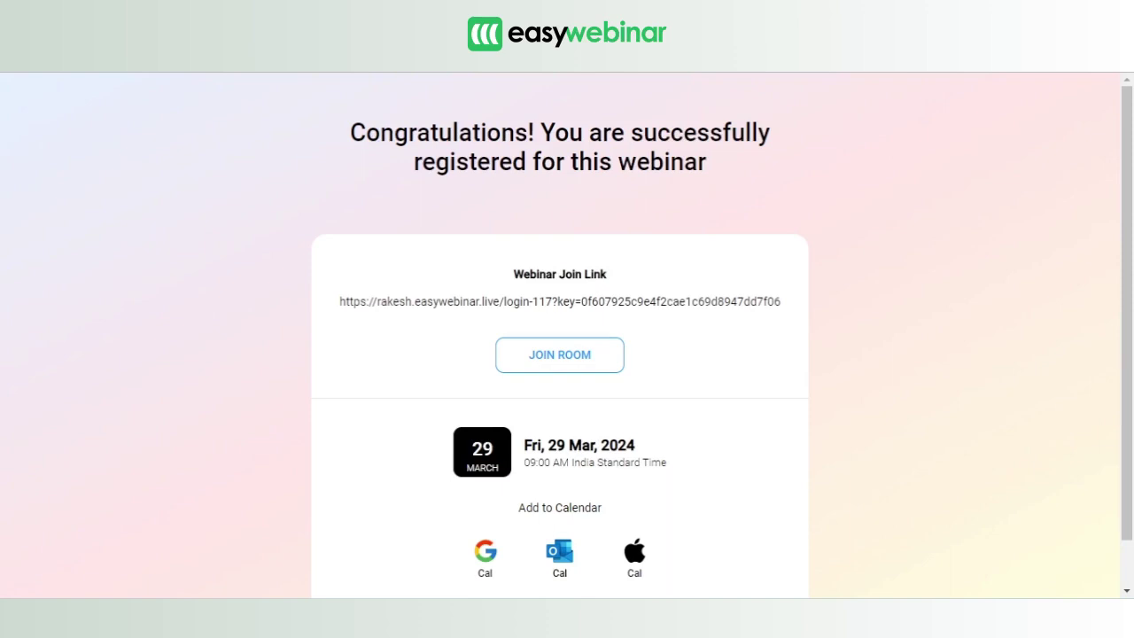
- In ActiveCampaign's tags, open the contact tagged Testing 345 and check its Webinar Join Link and tag
left_click(691, 45)
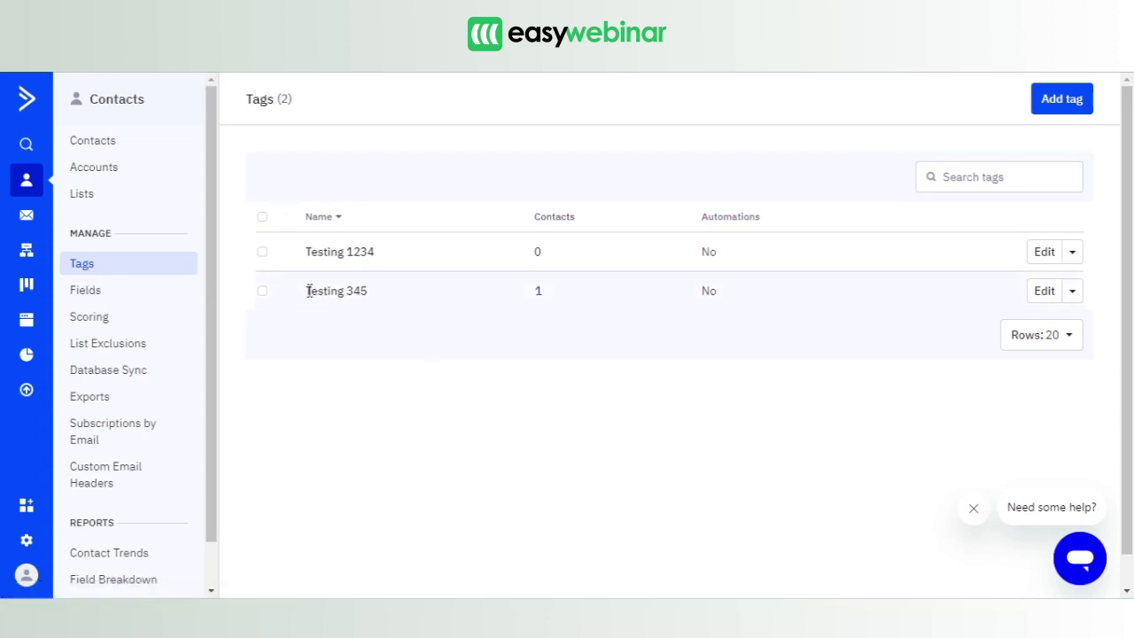
left_click_drag(305, 290, 378, 292)
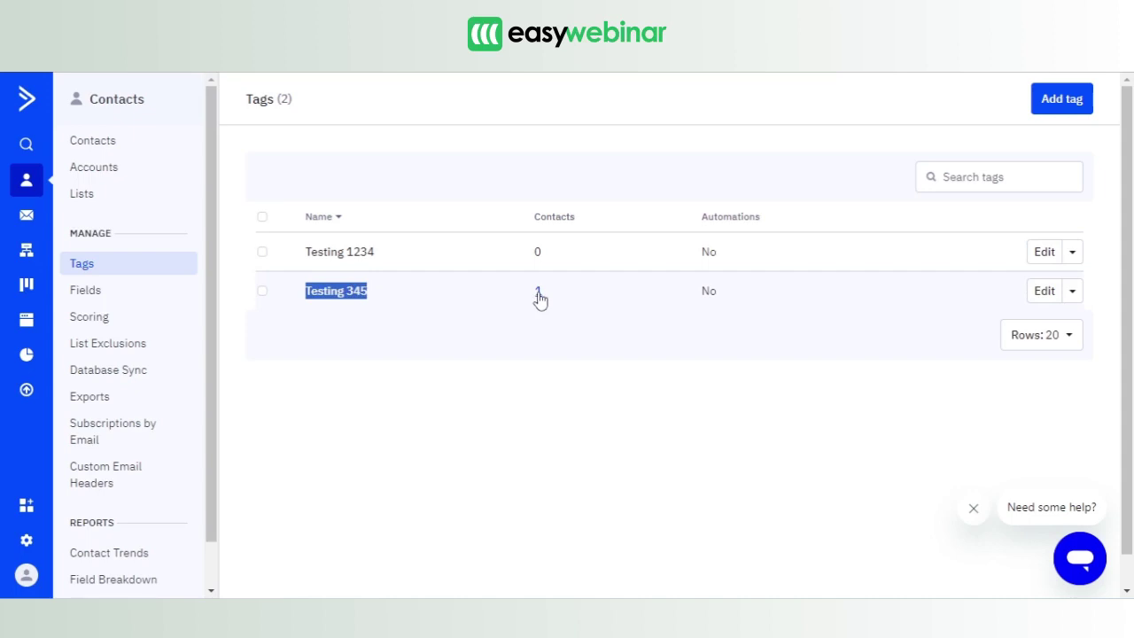
left_click(538, 293)
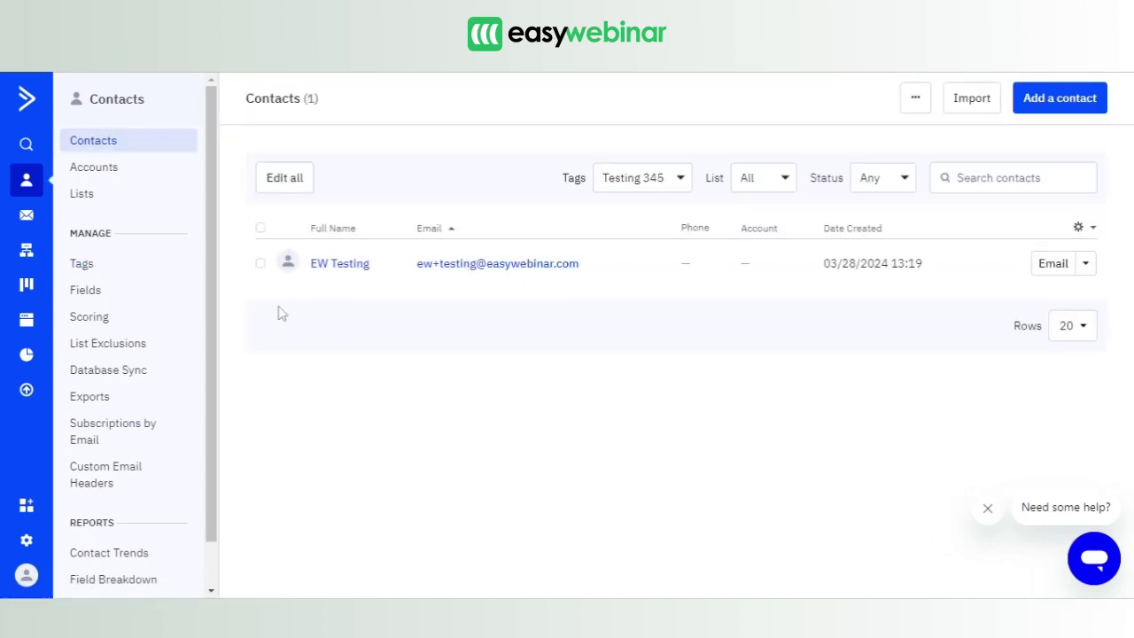
left_click(337, 264)
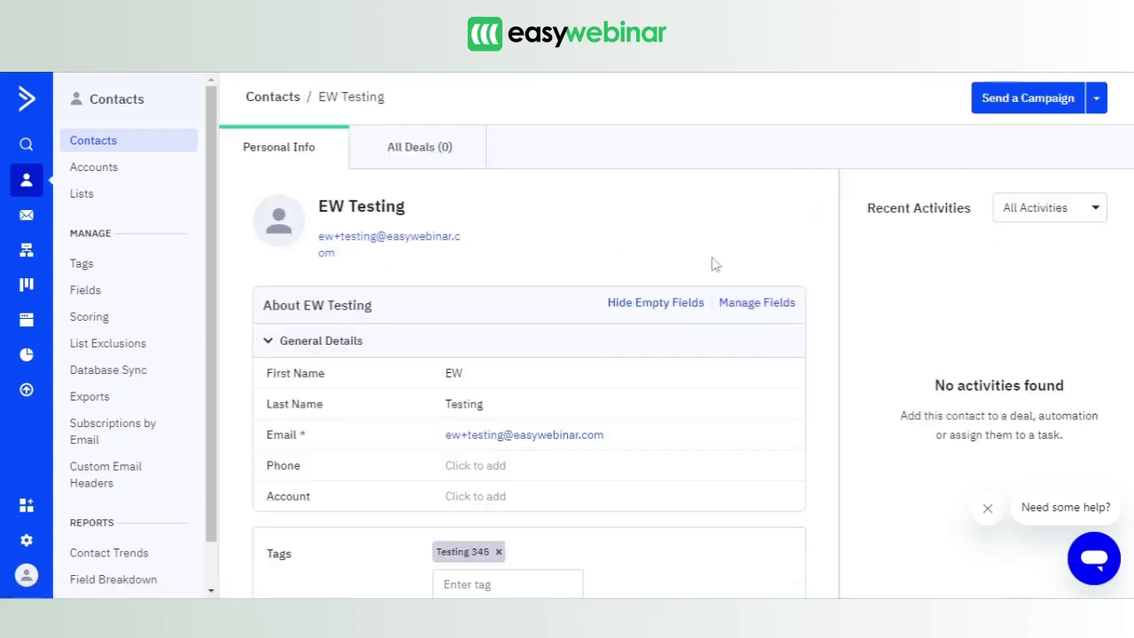
scroll(788, 200, "down", 5)
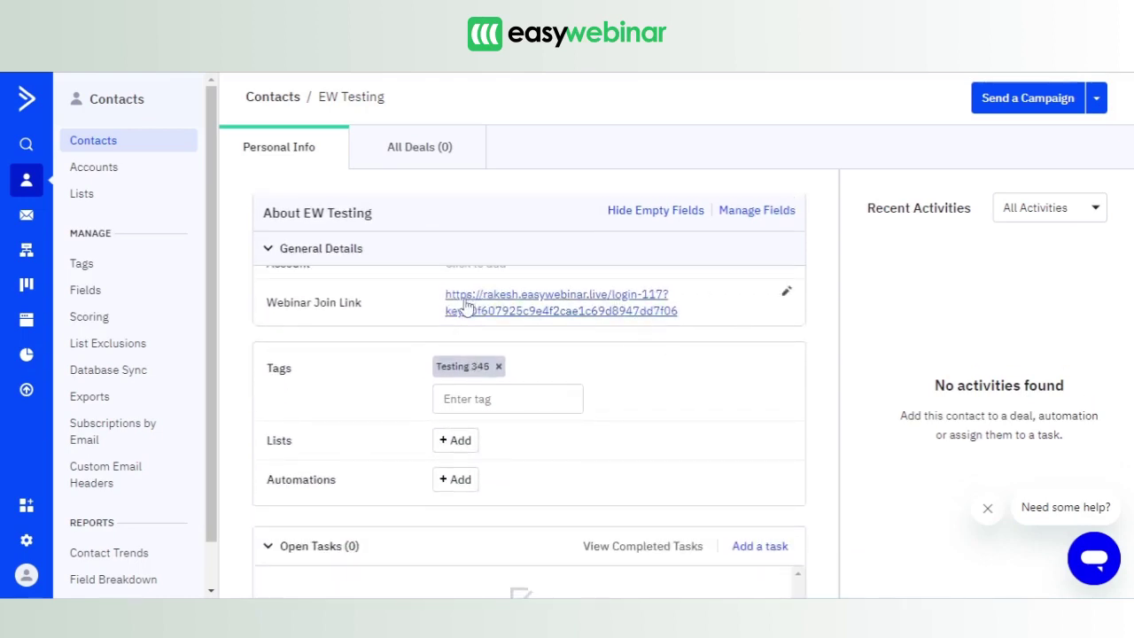
- Compare ActiveCampaign's Webinar Join Link field and personalization tag with the webinar's advanced field mapping in EasyWebinar
left_click(115, 298)
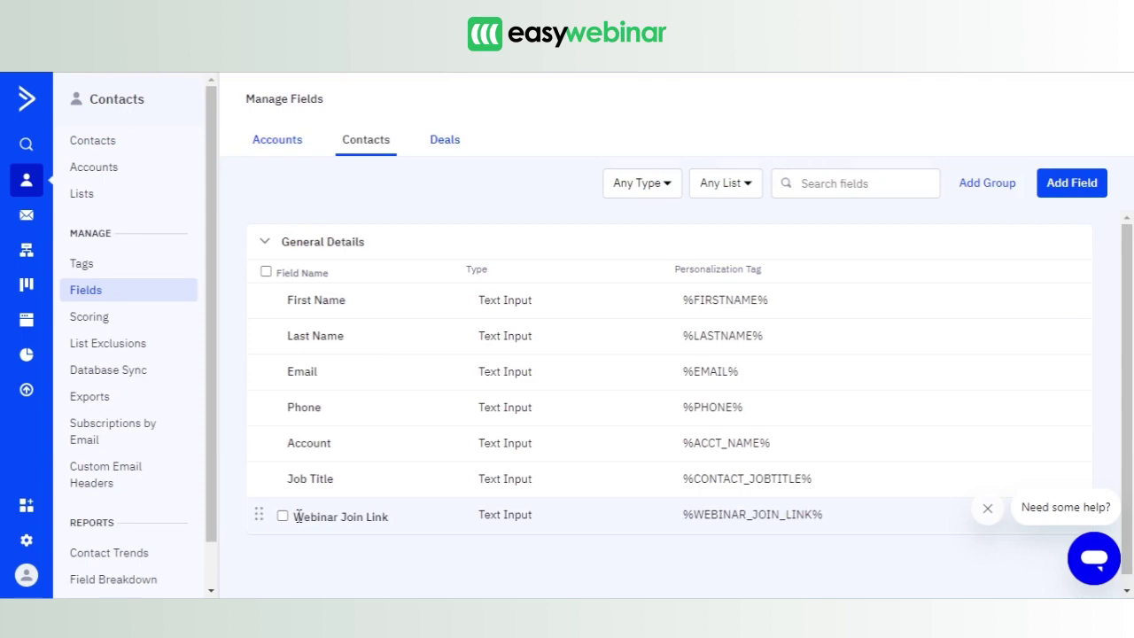
left_click_drag(296, 515, 828, 529)
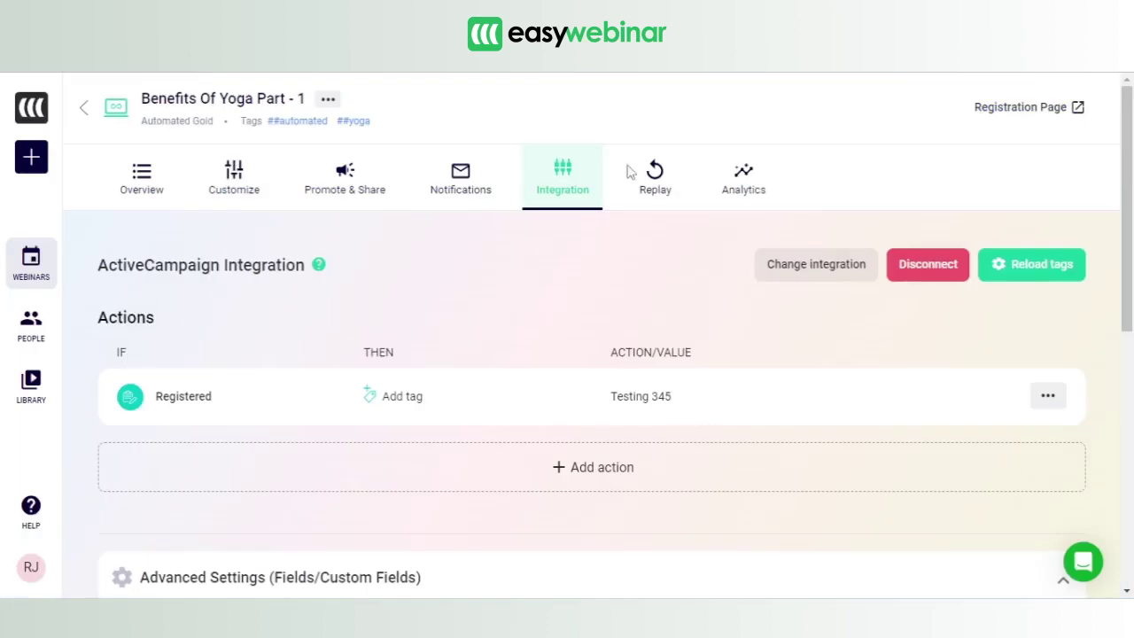
scroll(1131, 450, "down", 5)
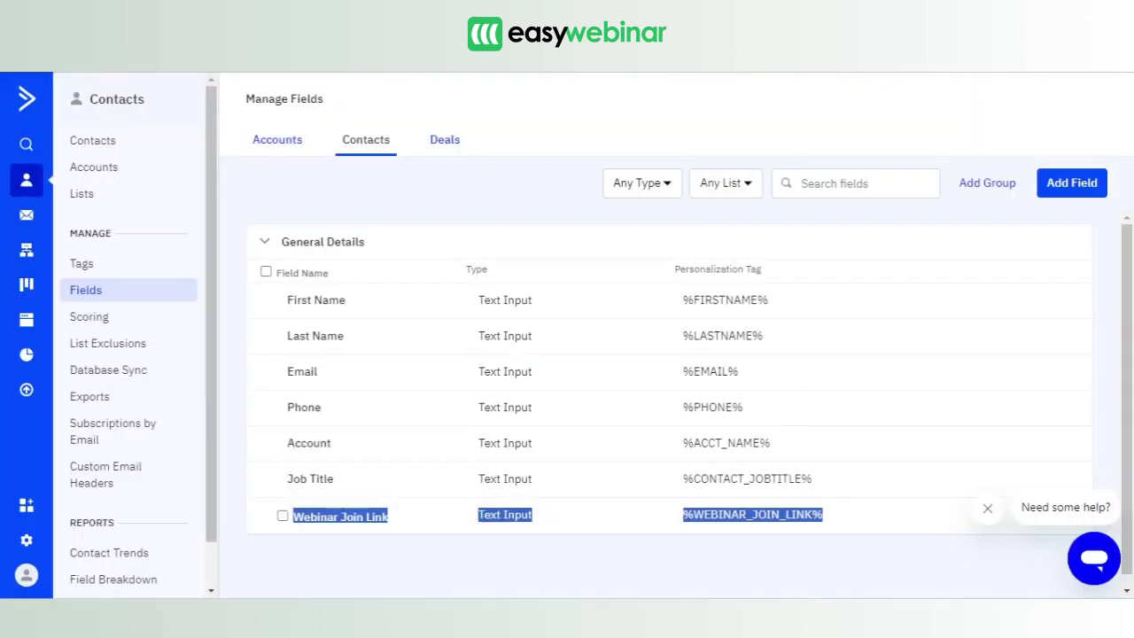
- Review the contacts, fields and tags lists in ActiveCampaign
left_click(142, 140)
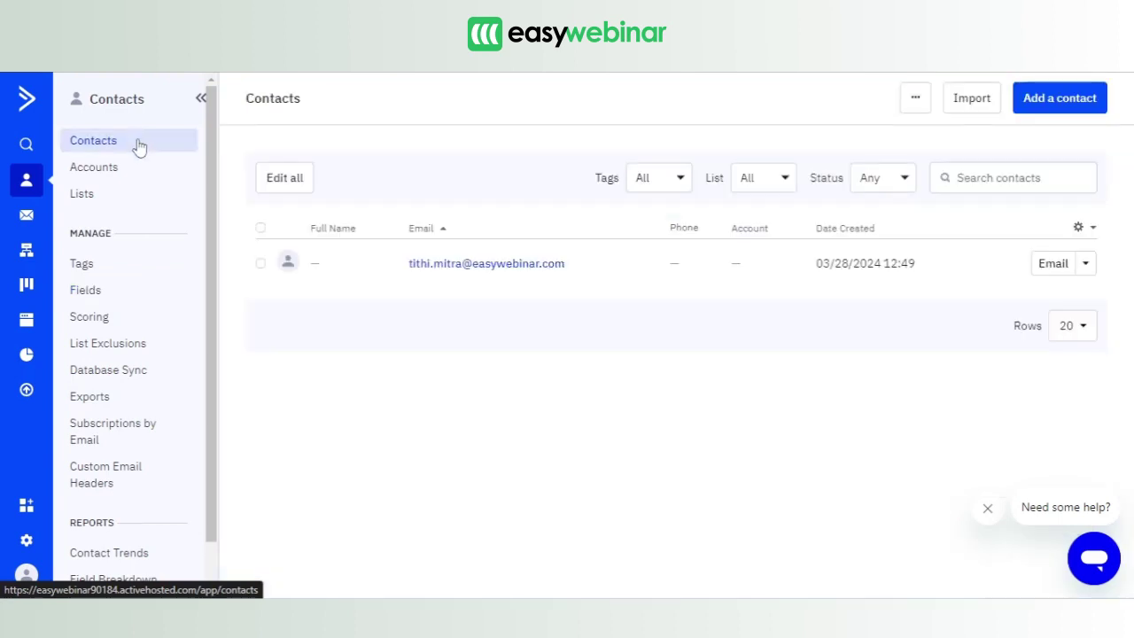
left_click(115, 293)
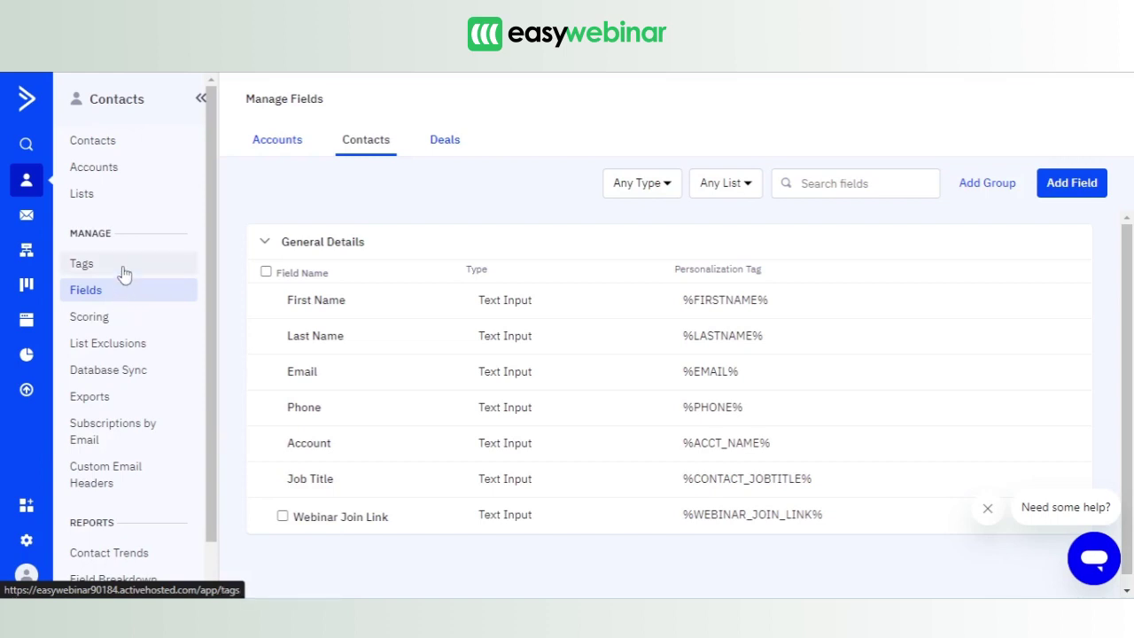
left_click(124, 270)
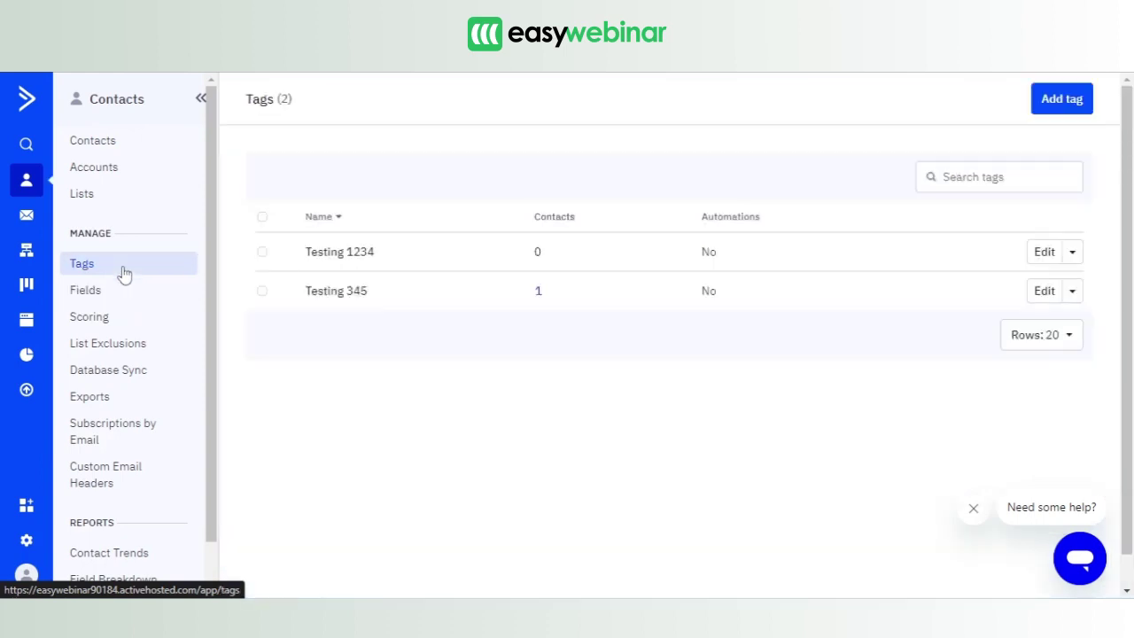